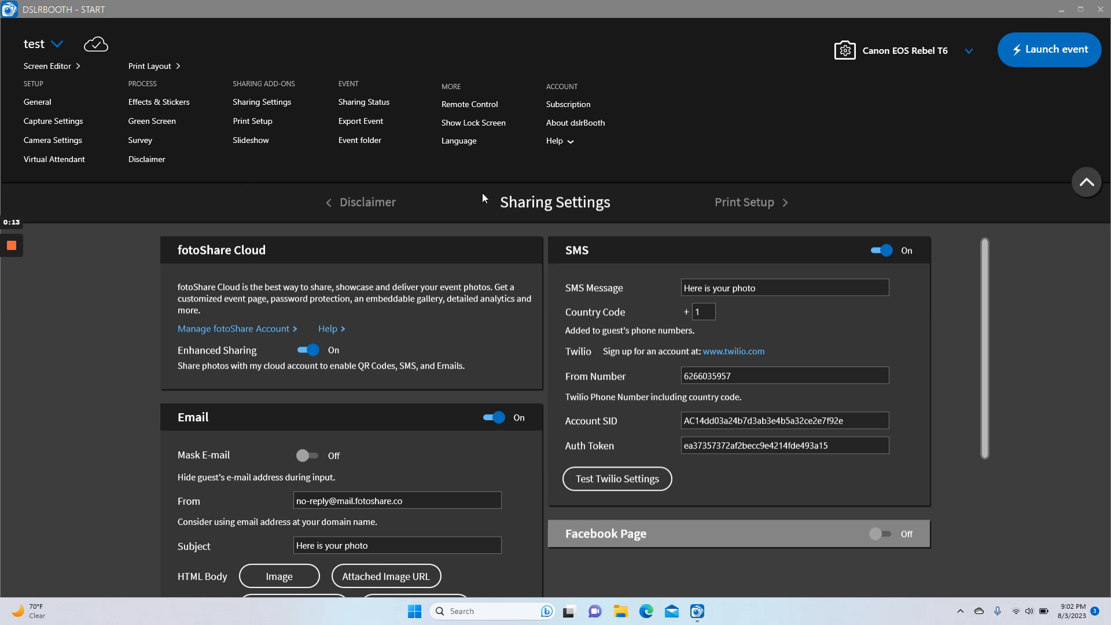
- Open the General settings and look at the security PIN field and the folder selection for real-time export
click(1087, 185)
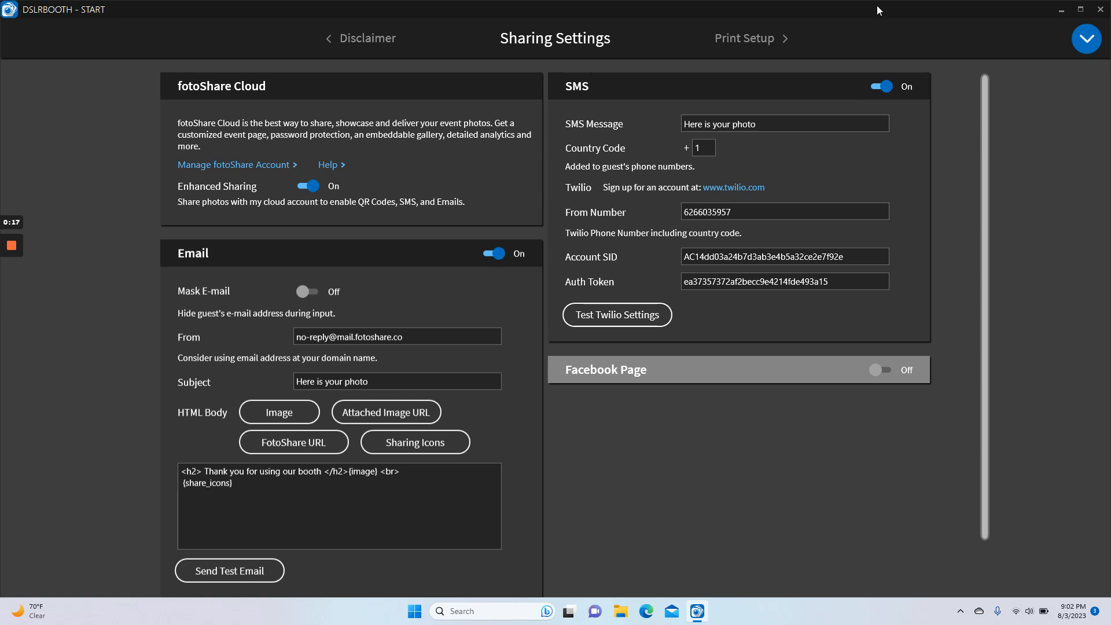
click(1092, 50)
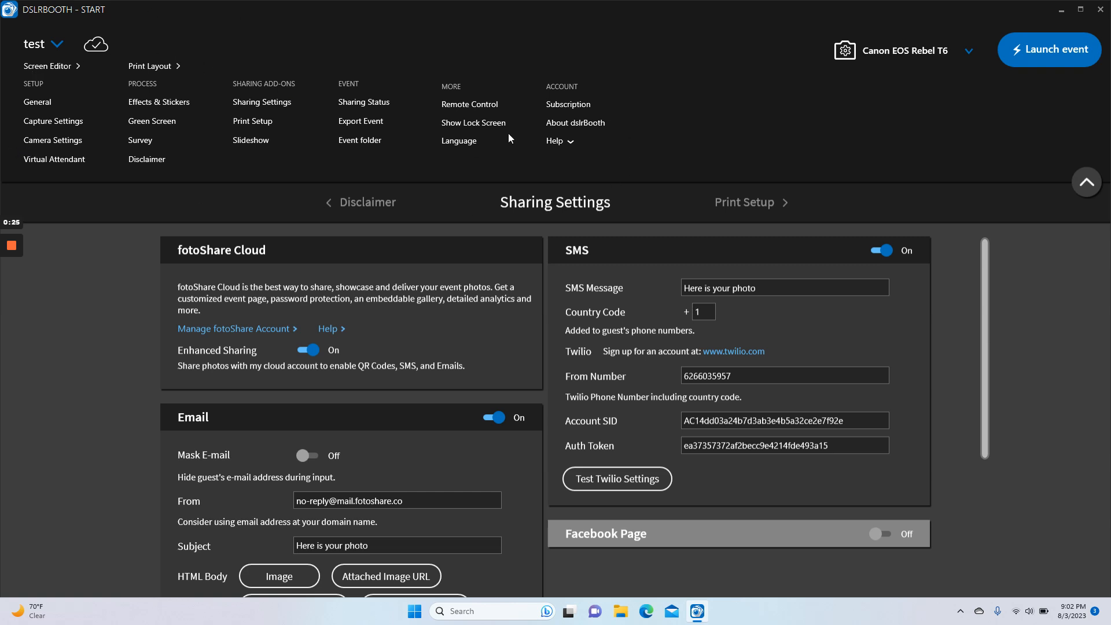
click(37, 105)
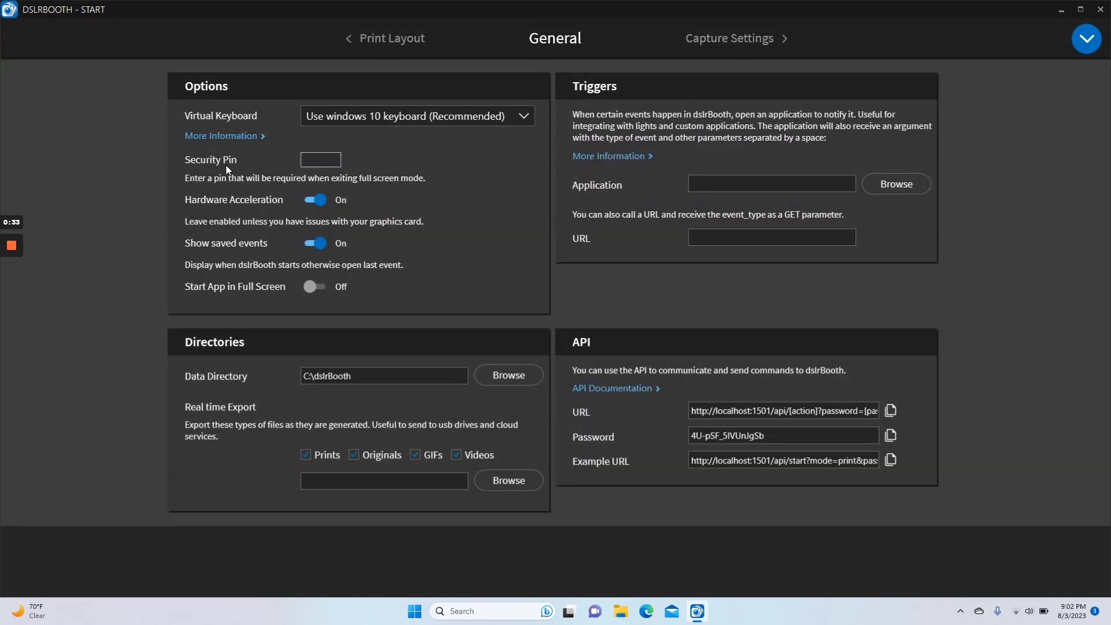
click(336, 161)
click(495, 482)
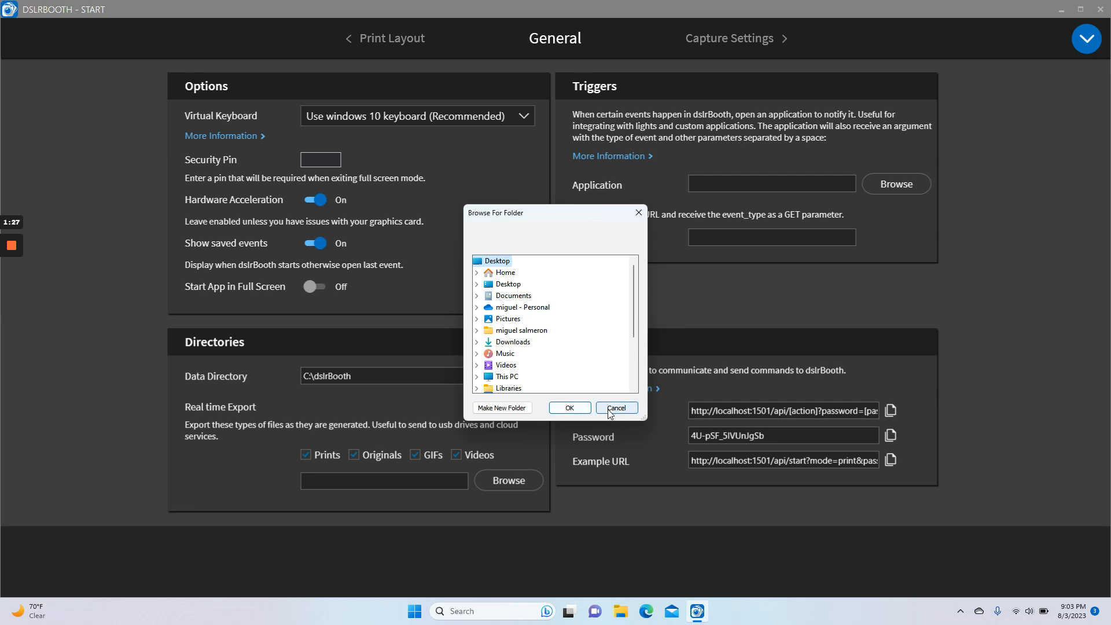
click(569, 408)
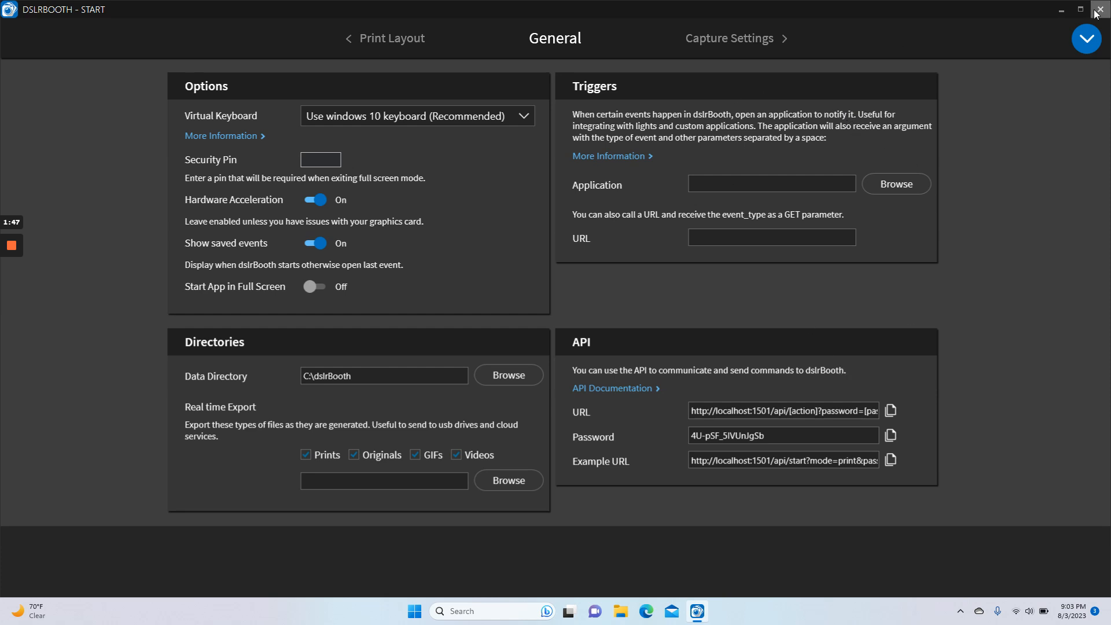
- Open the Capture Settings and turn off the Video capture mode
click(1087, 38)
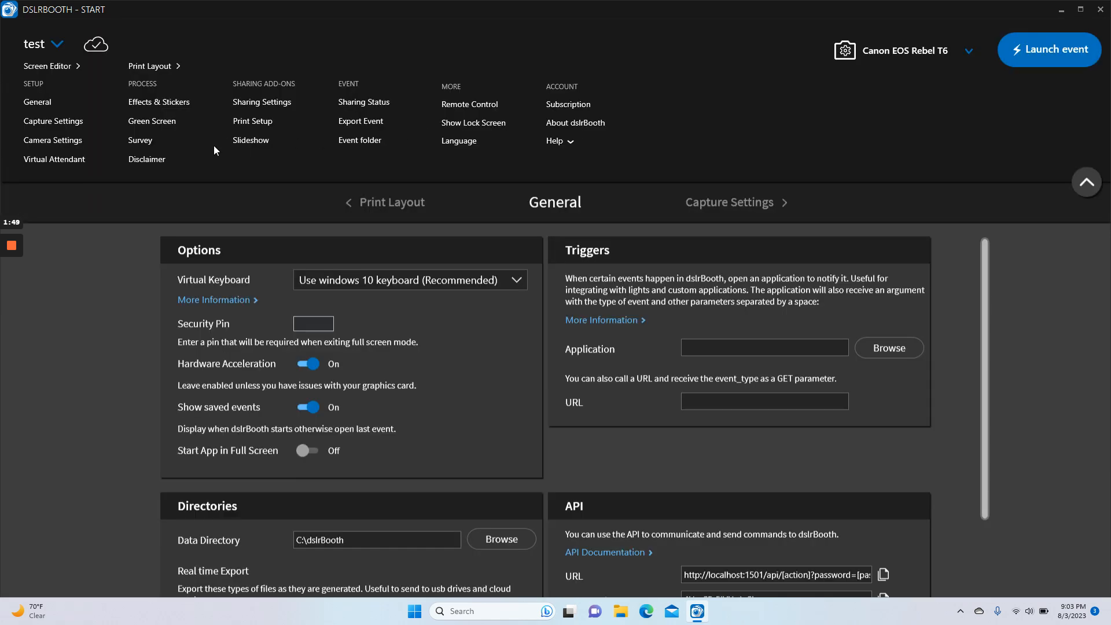
click(52, 122)
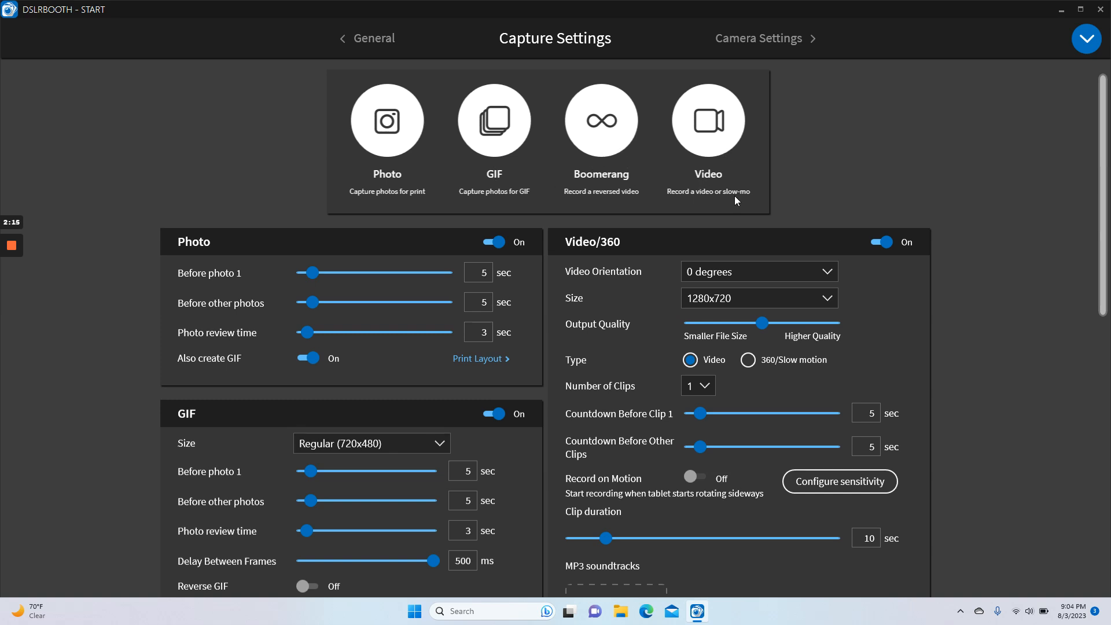
click(723, 132)
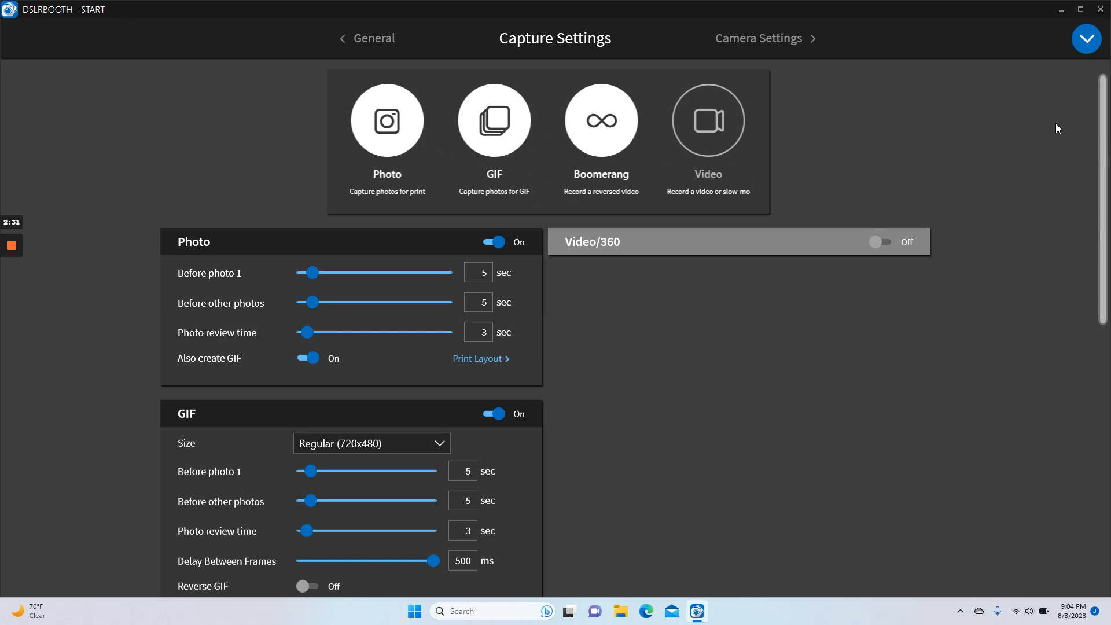
- Look through the GIF overlay library and browse the Desktop's Main folder for PNG overlay files, without adding any
scroll(1101, 158, down, 3)
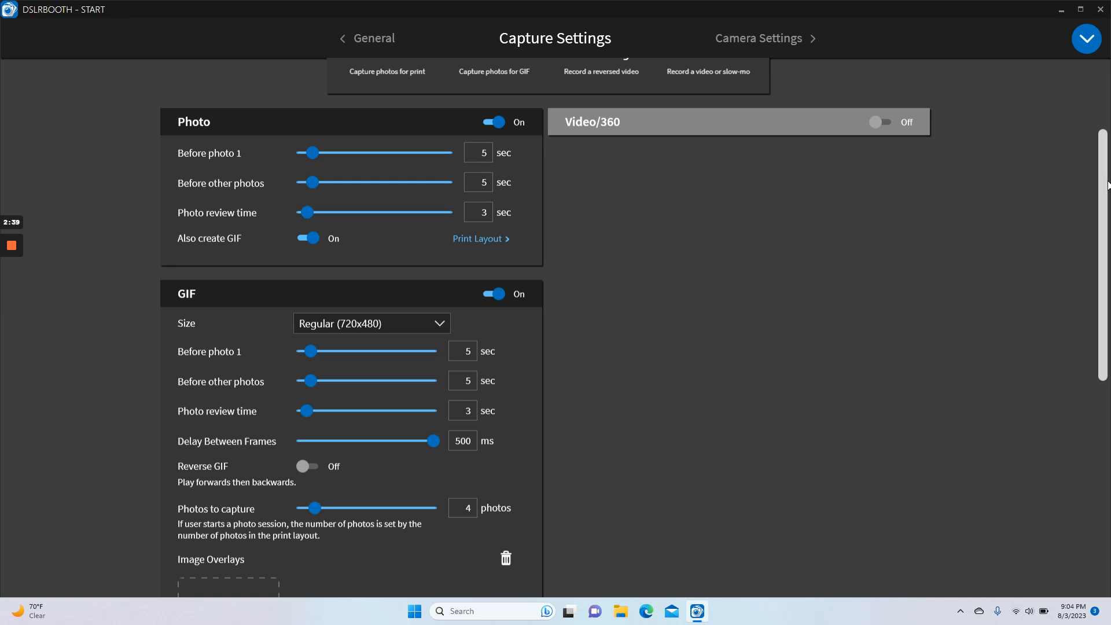
scroll(1102, 193, down, 4)
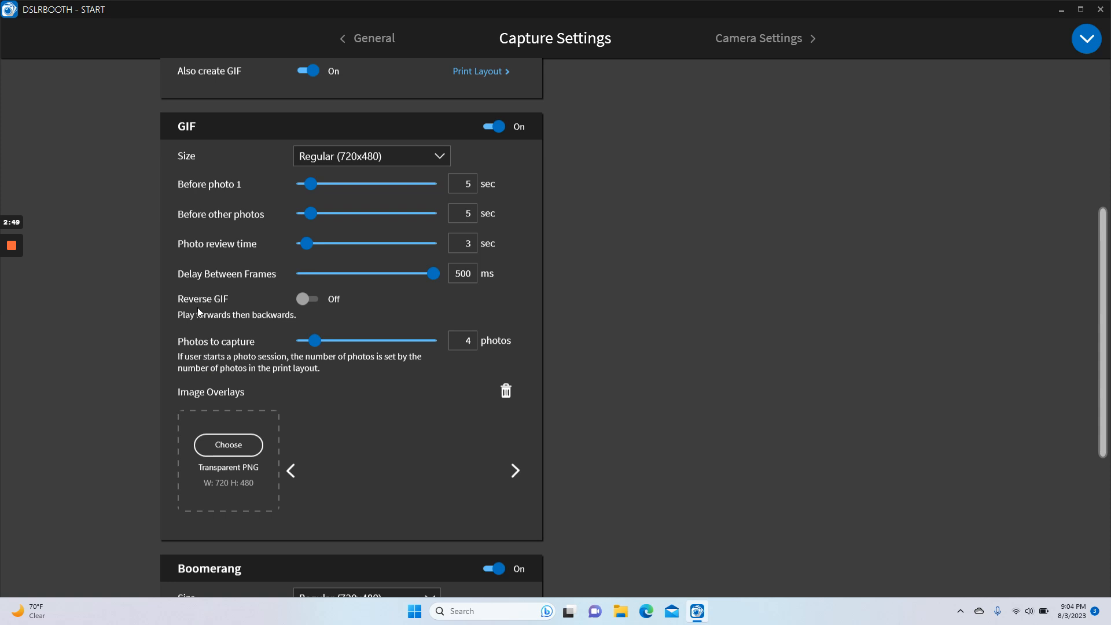
click(228, 445)
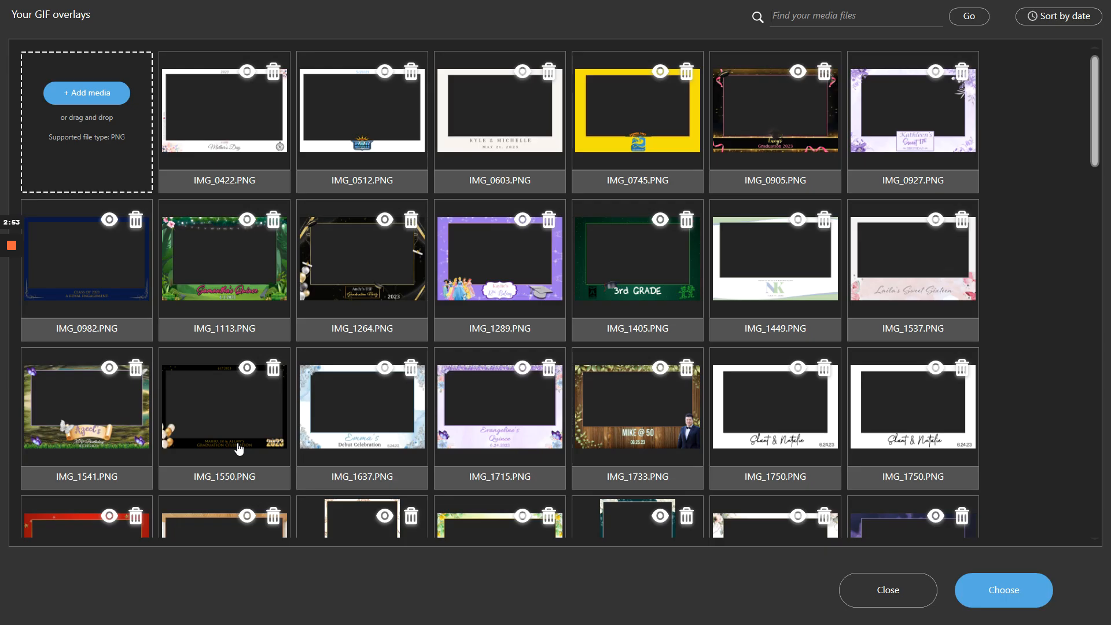
scroll(582, 316, down, 2)
scroll(584, 320, up, 2)
click(106, 102)
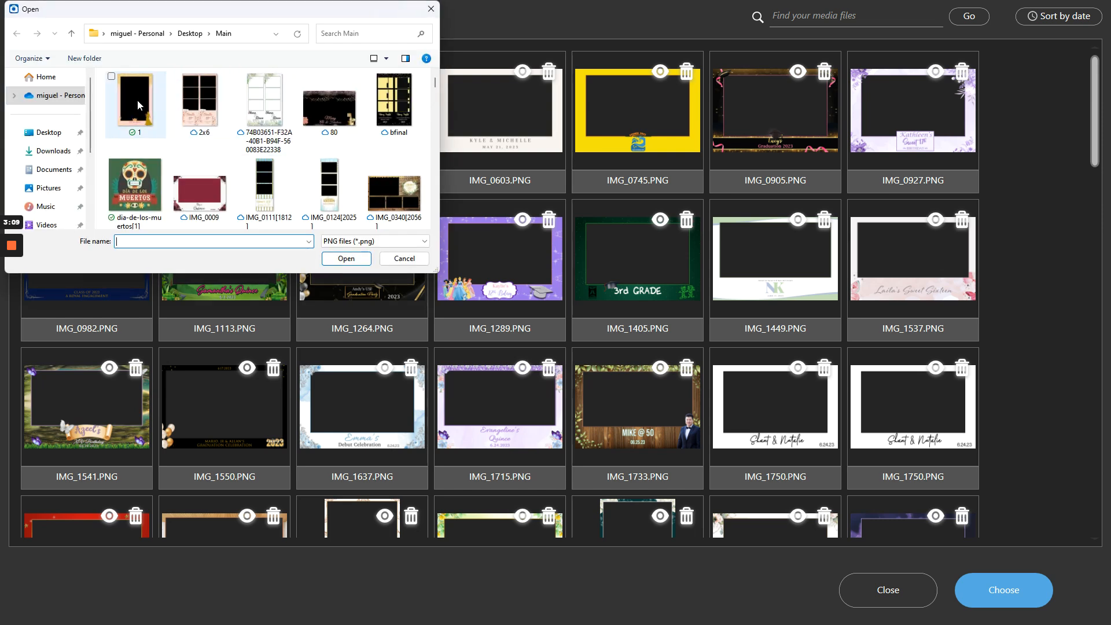
click(47, 133)
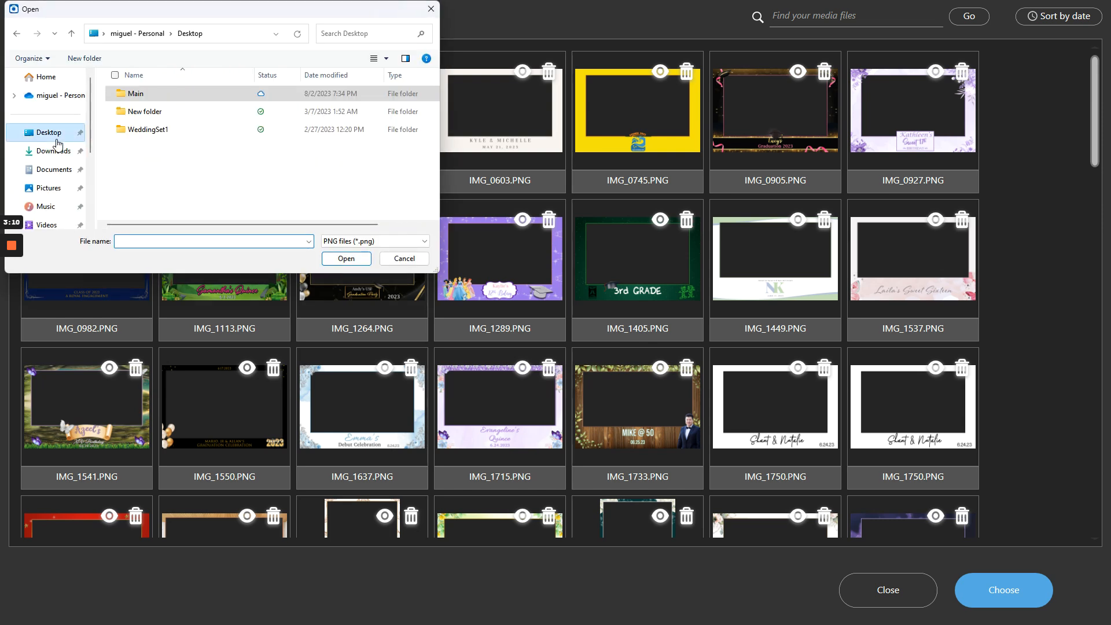
double_click(146, 98)
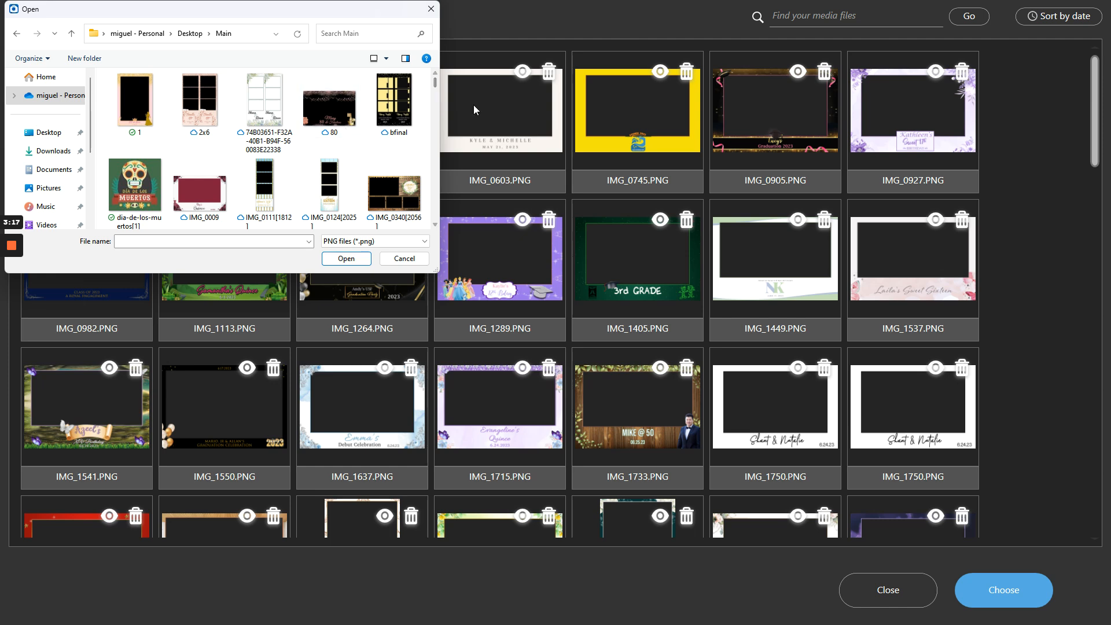
mouse_move(436, 82)
mouse_down()
mouse_move(434, 131)
mouse_move(436, 88)
mouse_up()
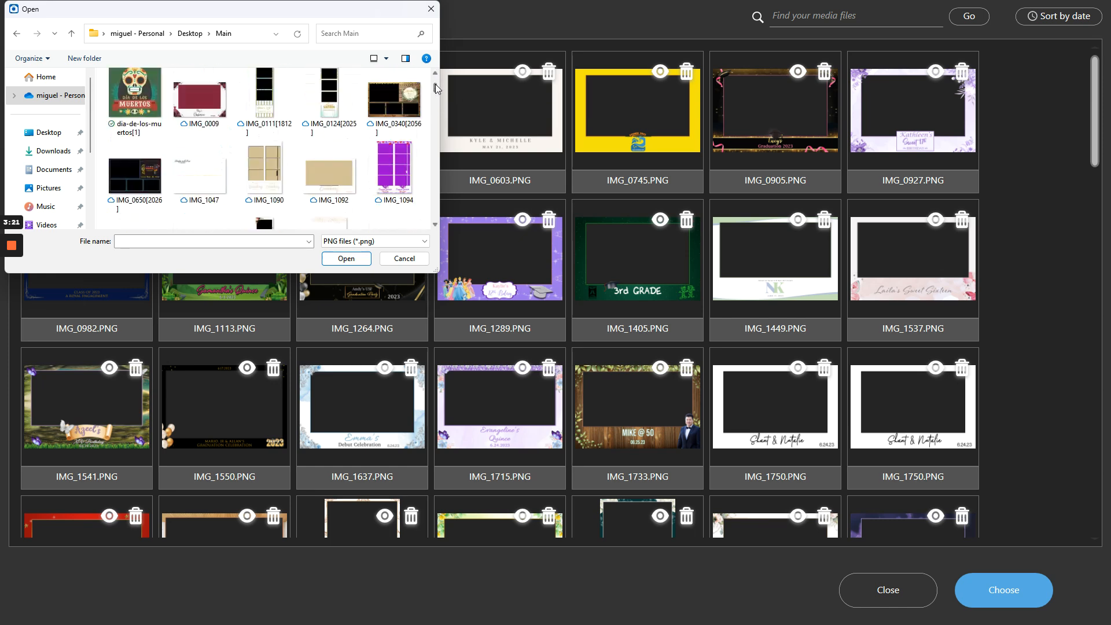
click(405, 258)
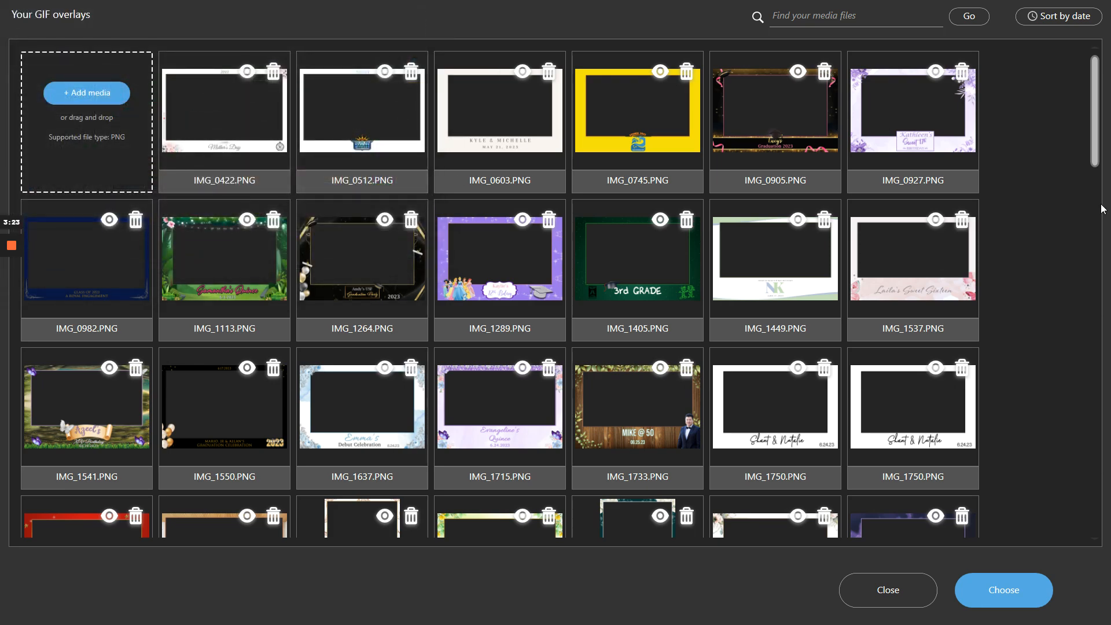
- Choose IMG_0745.PNG from the overlay library as an image overlay for GIF captures, accepting the resolution notice
scroll(1091, 214, down, 2)
drag(1090, 211, 1087, 122)
click(615, 136)
click(1002, 591)
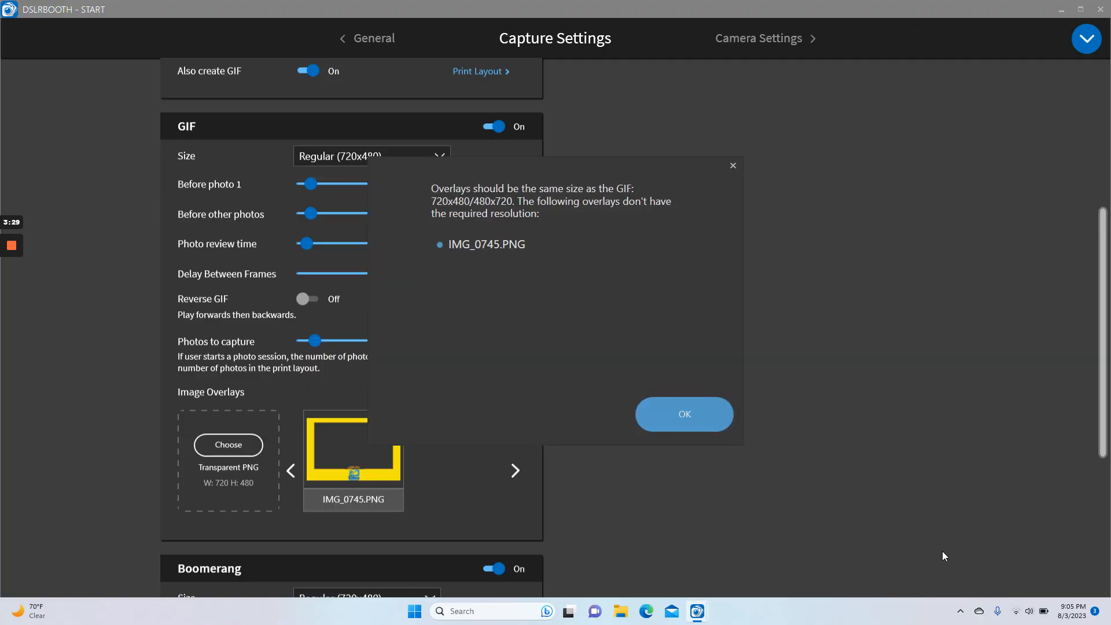
click(671, 421)
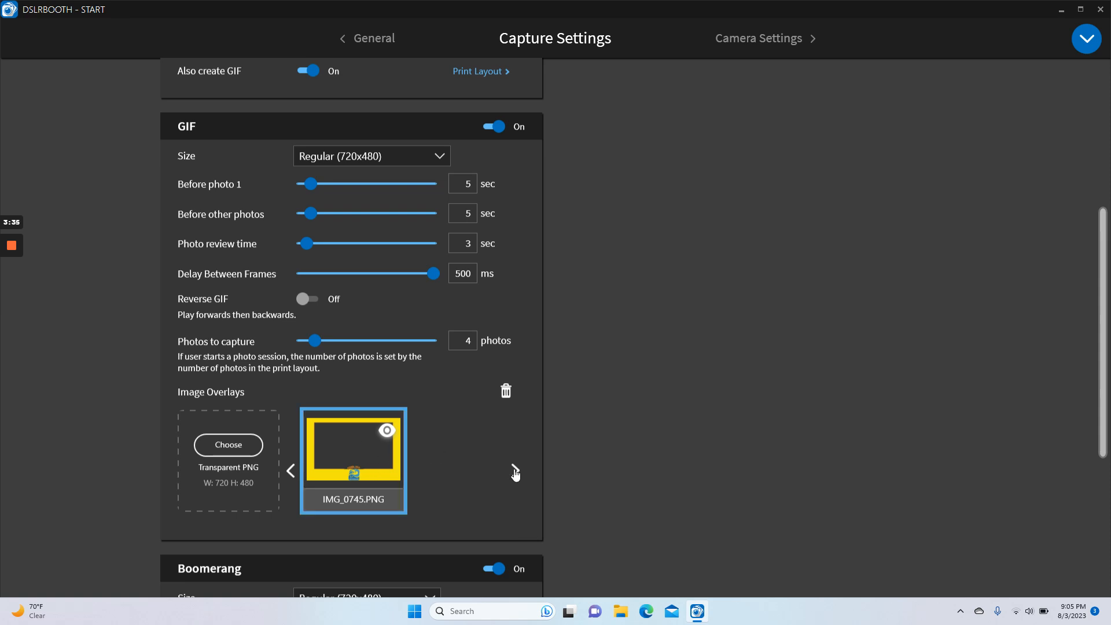
- Add IMG_0603.PNG as a second image overlay for GIF captures
click(242, 453)
click(503, 137)
click(983, 590)
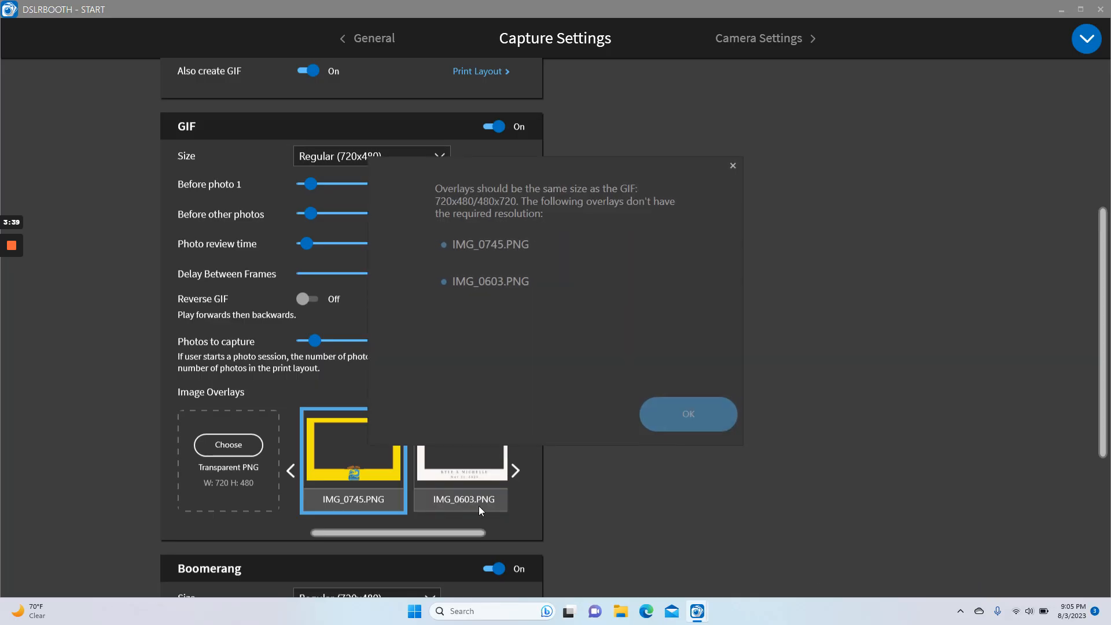
click(683, 416)
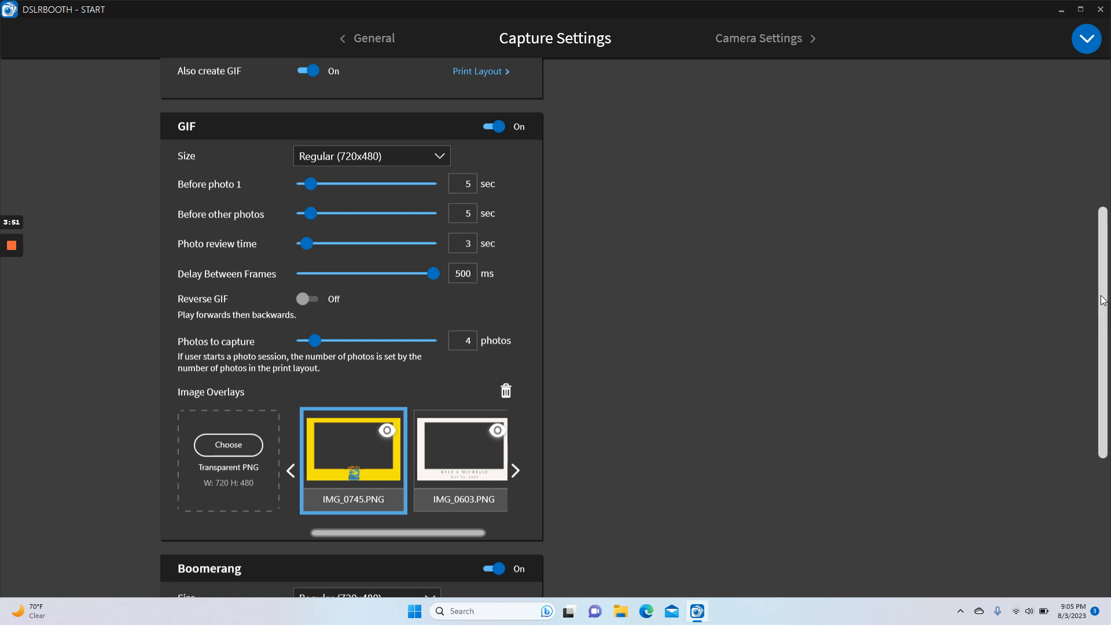
- Choose IMG_0745.PNG from the overlay library as an image overlay for Boomerang captures
scroll(1102, 300, down, 4)
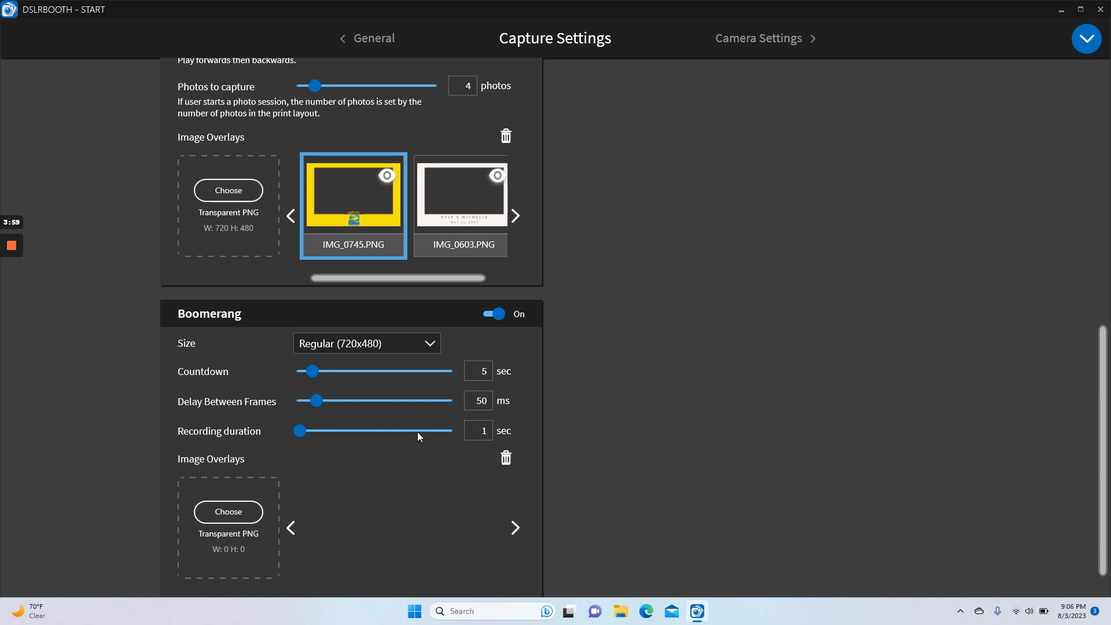
click(225, 514)
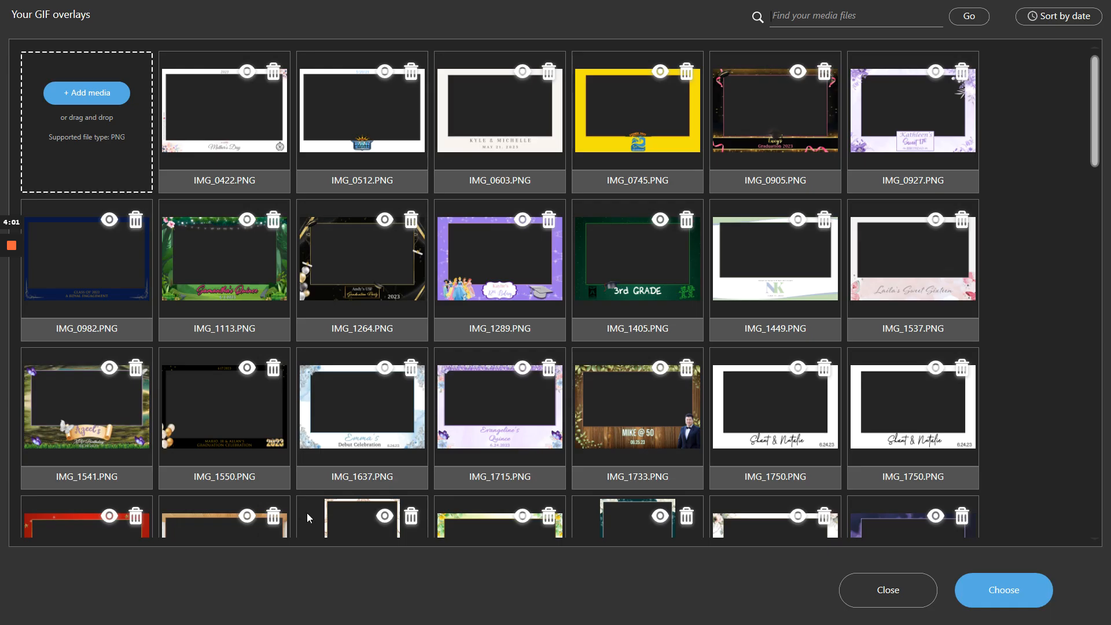
click(646, 121)
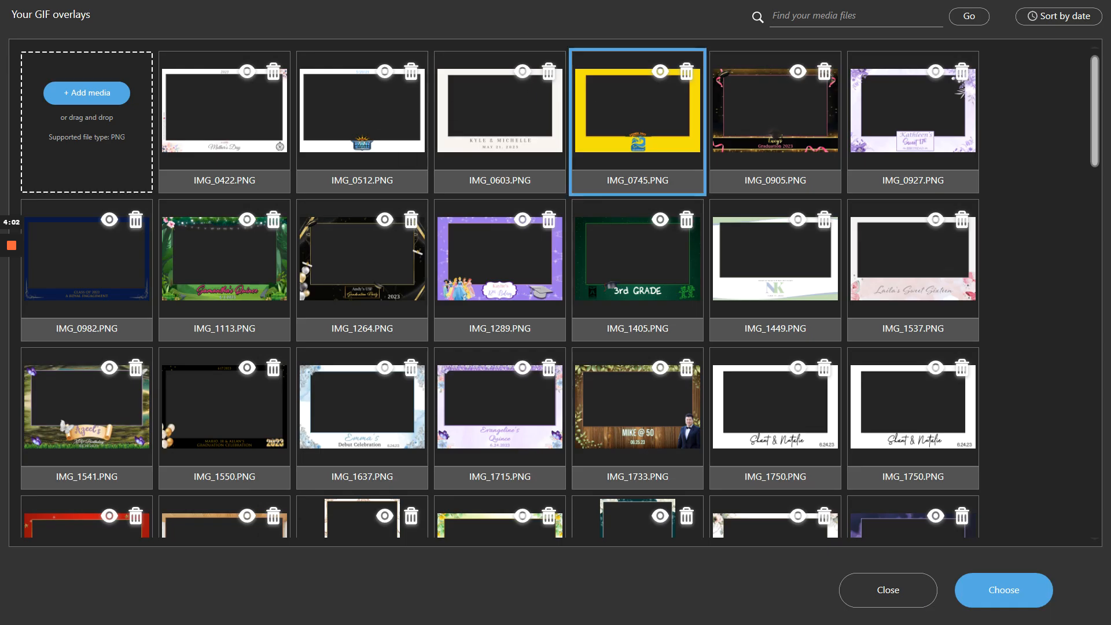
click(990, 583)
click(684, 412)
- Add IMG_1449.PNG as a second image overlay for Boomerang captures
click(227, 513)
click(768, 276)
click(1003, 588)
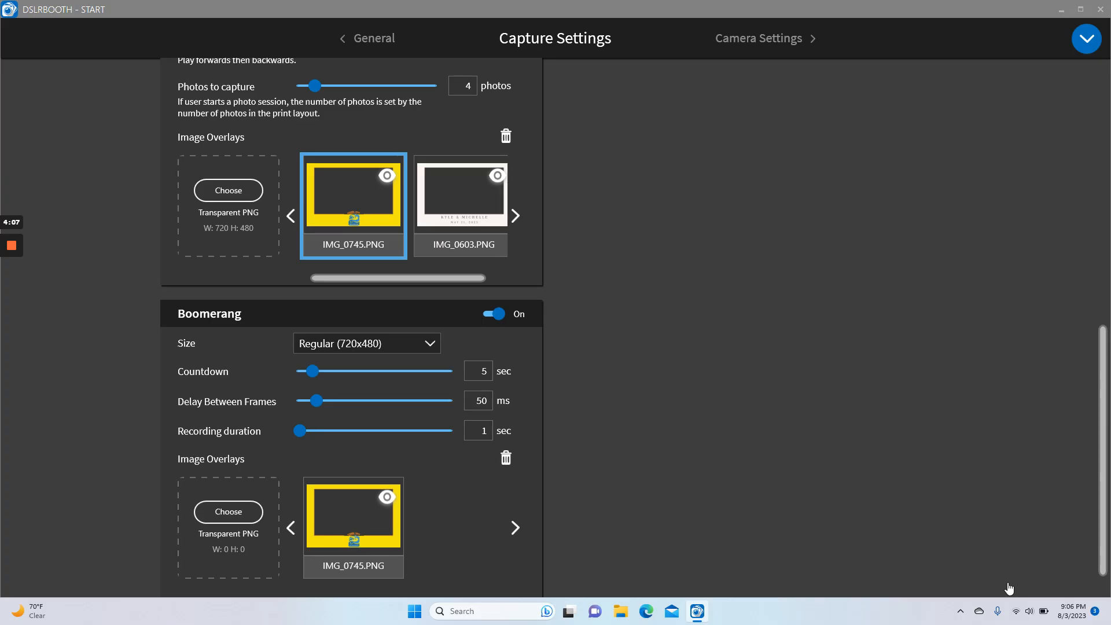
click(675, 412)
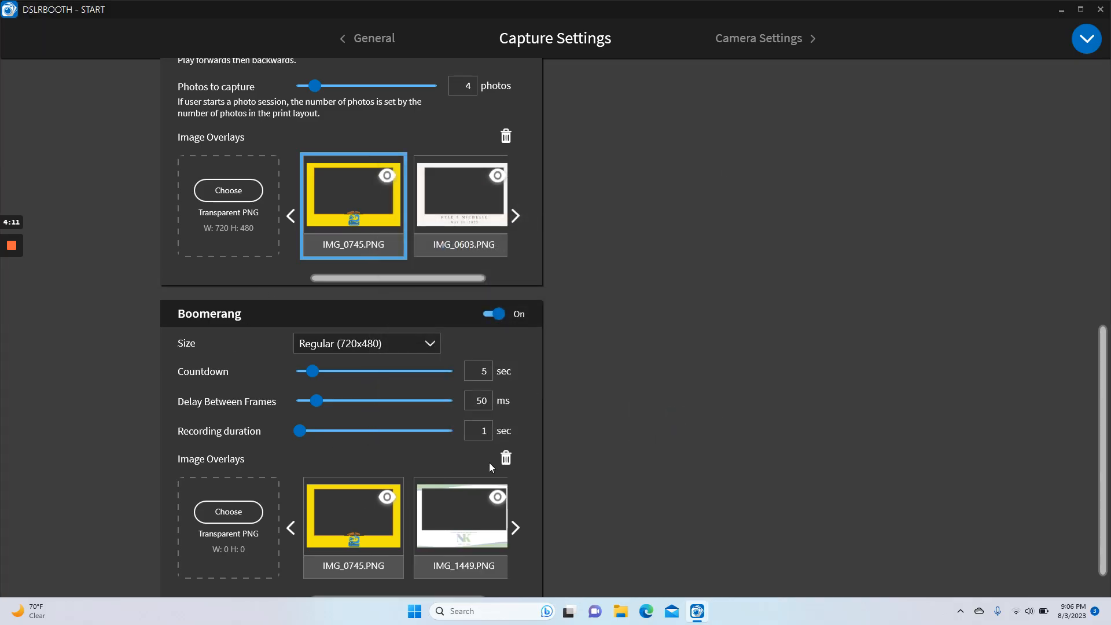
- Launch the event to view its start screen
scroll(505, 465, up, 3)
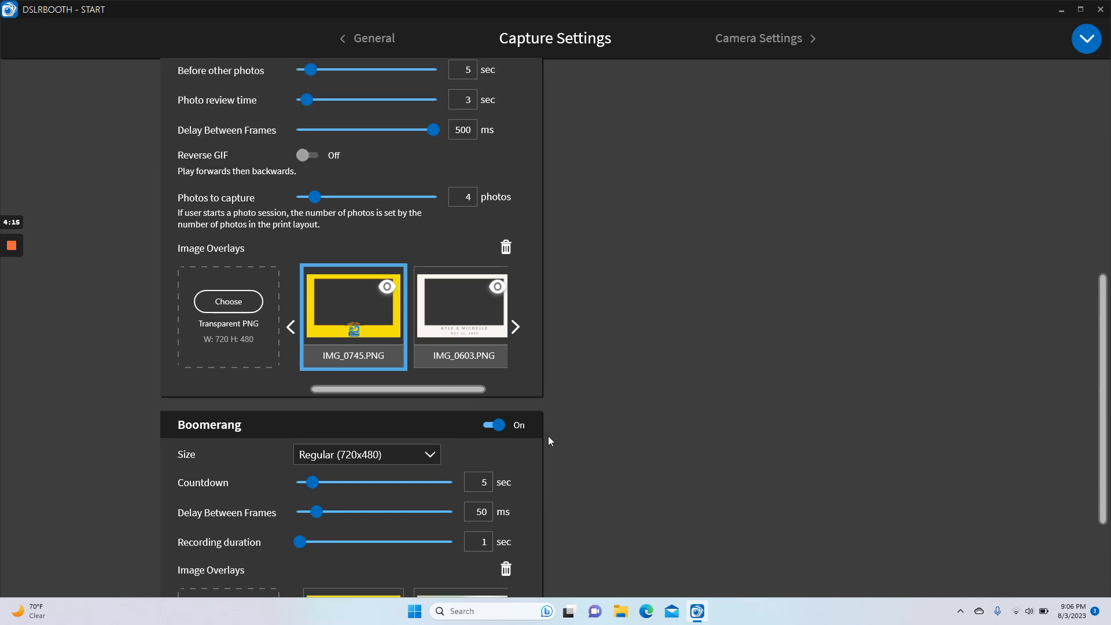
drag(1101, 364, 1102, 164)
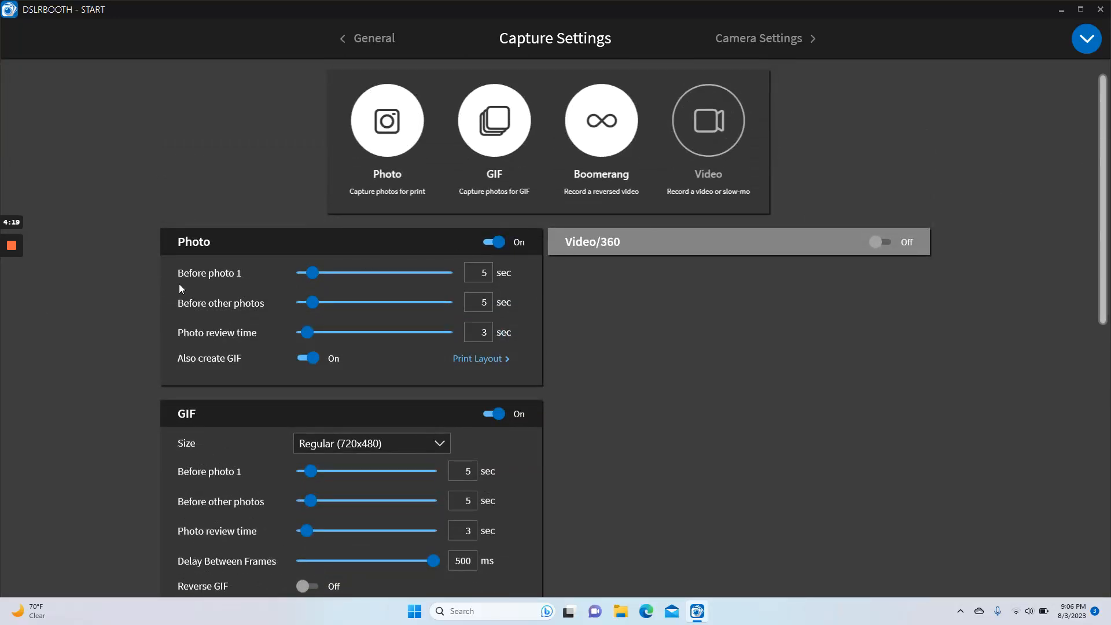
click(1095, 49)
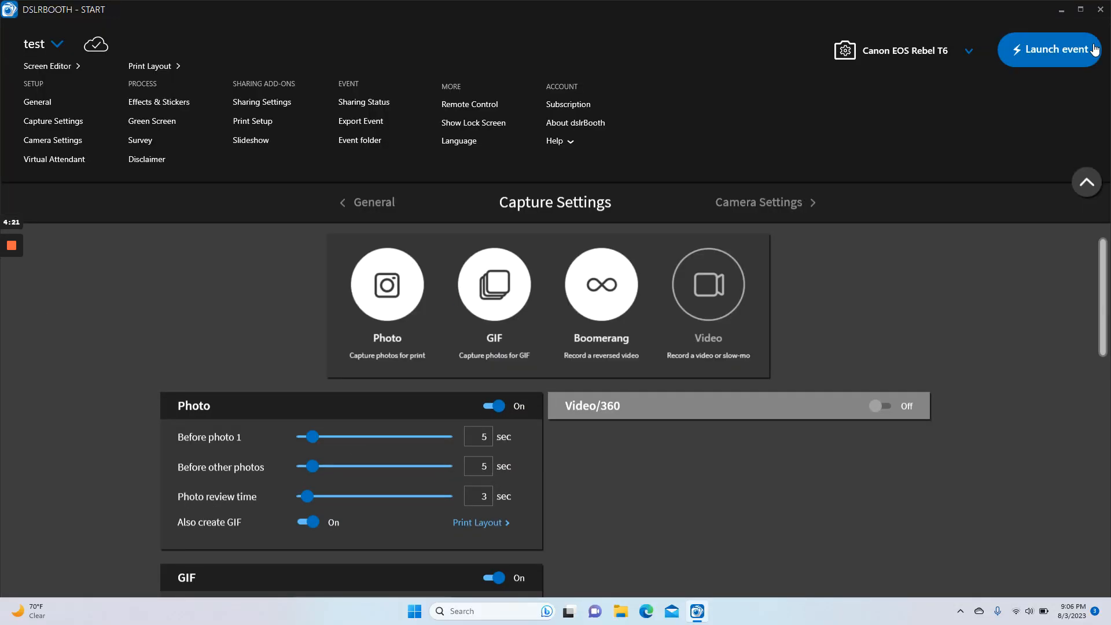
click(1045, 64)
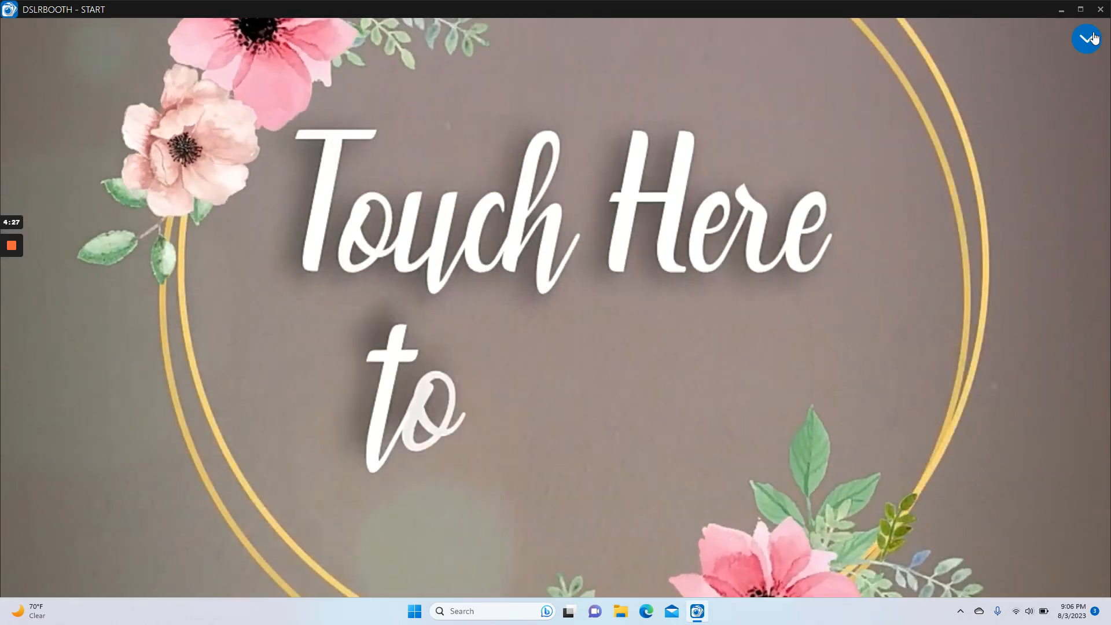
- Open the Camera Settings and set the photo shutter speed to 1/125 and the aperture to 9.0
click(1088, 39)
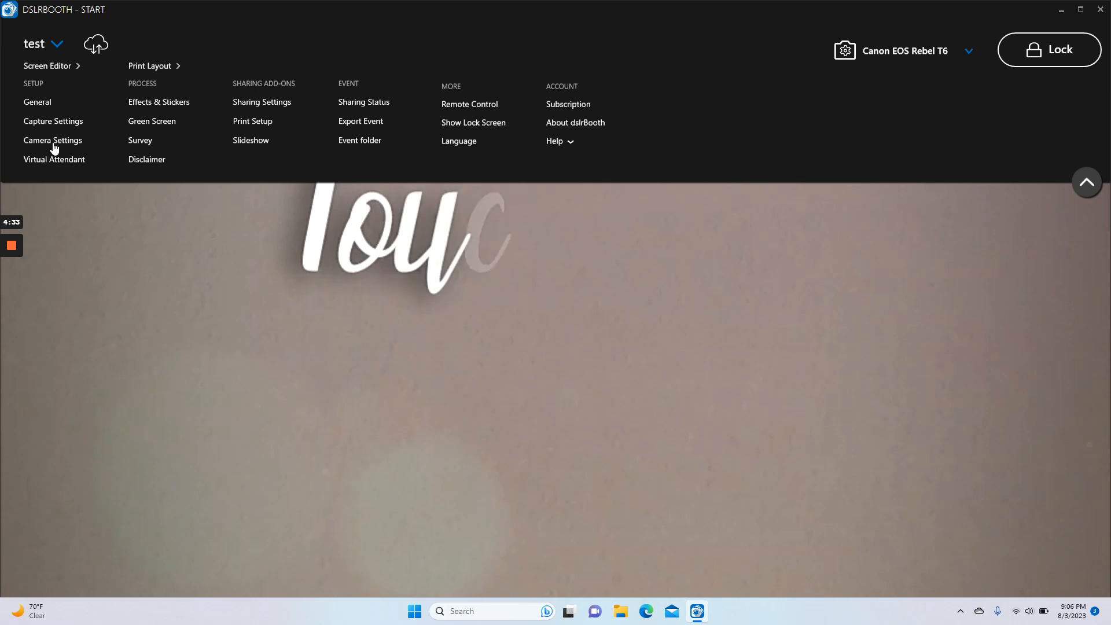
click(55, 145)
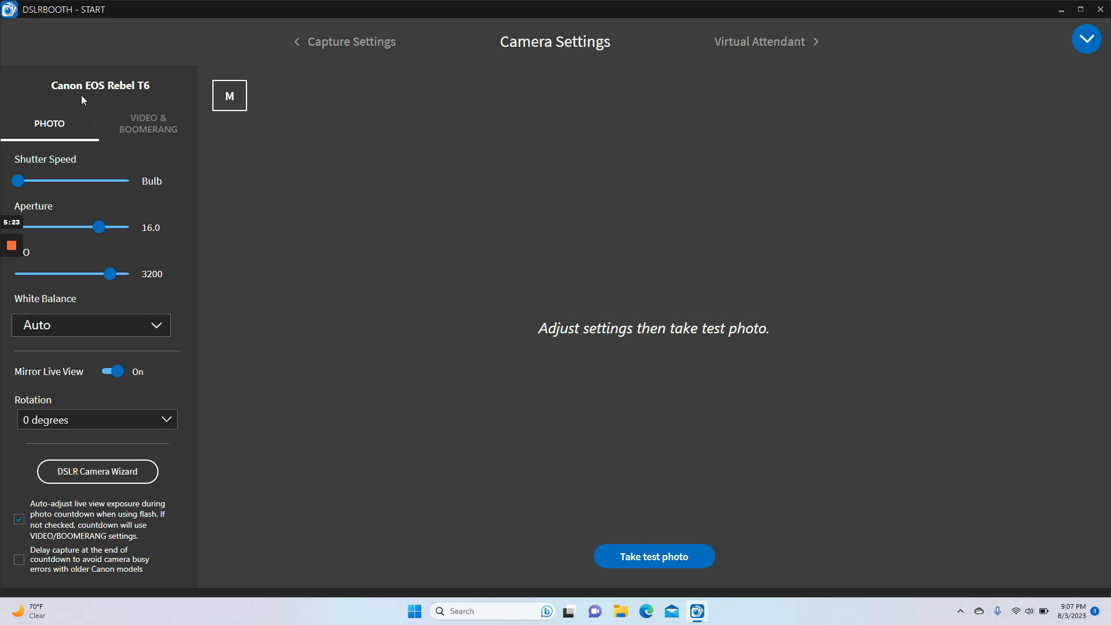
click(52, 180)
click(67, 181)
click(71, 179)
drag(20, 181, 92, 184)
click(77, 228)
drag(71, 230, 64, 229)
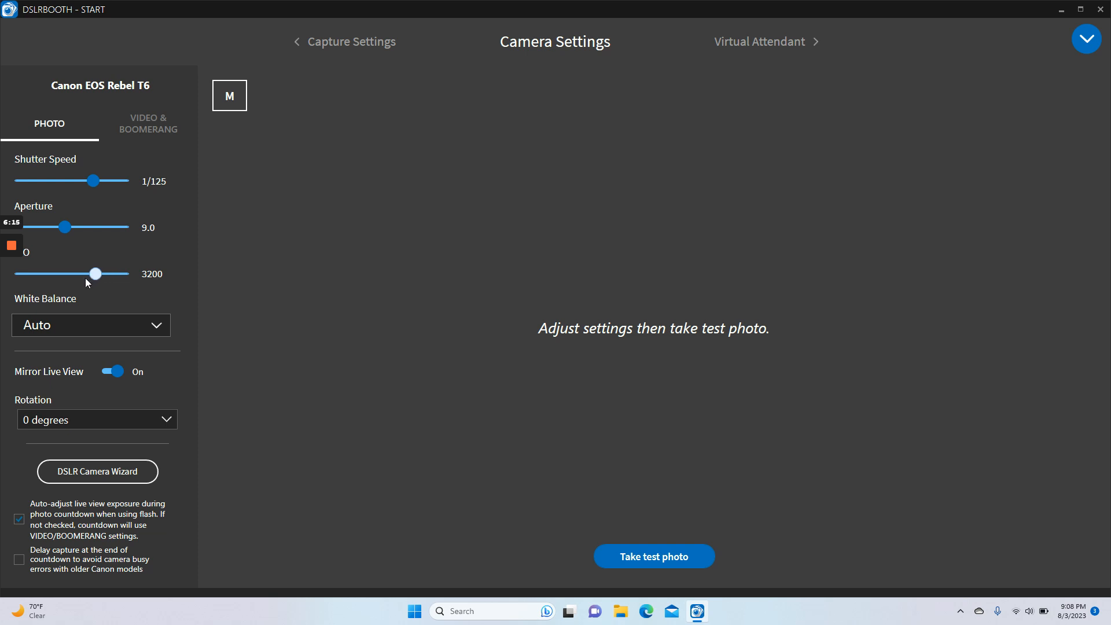
- Try different ISO values for photos, comparing 3200 with 6400, and set the ISO to 6400
drag(10, 279, 42, 279)
drag(66, 278, 10, 280)
drag(84, 268, 36, 278)
drag(36, 273, 99, 274)
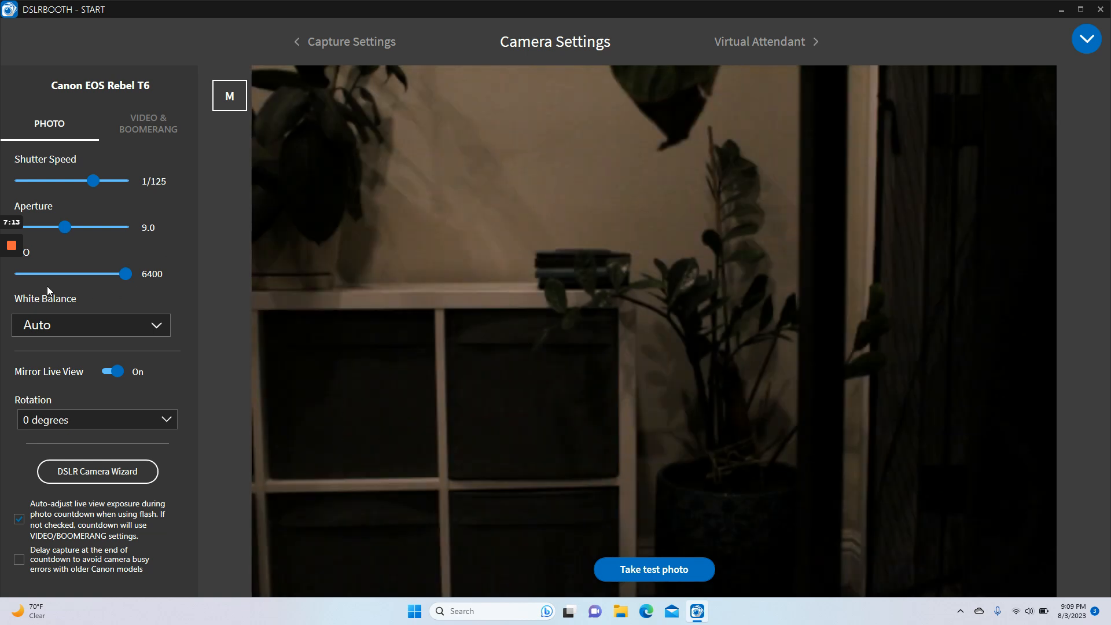
click(85, 273)
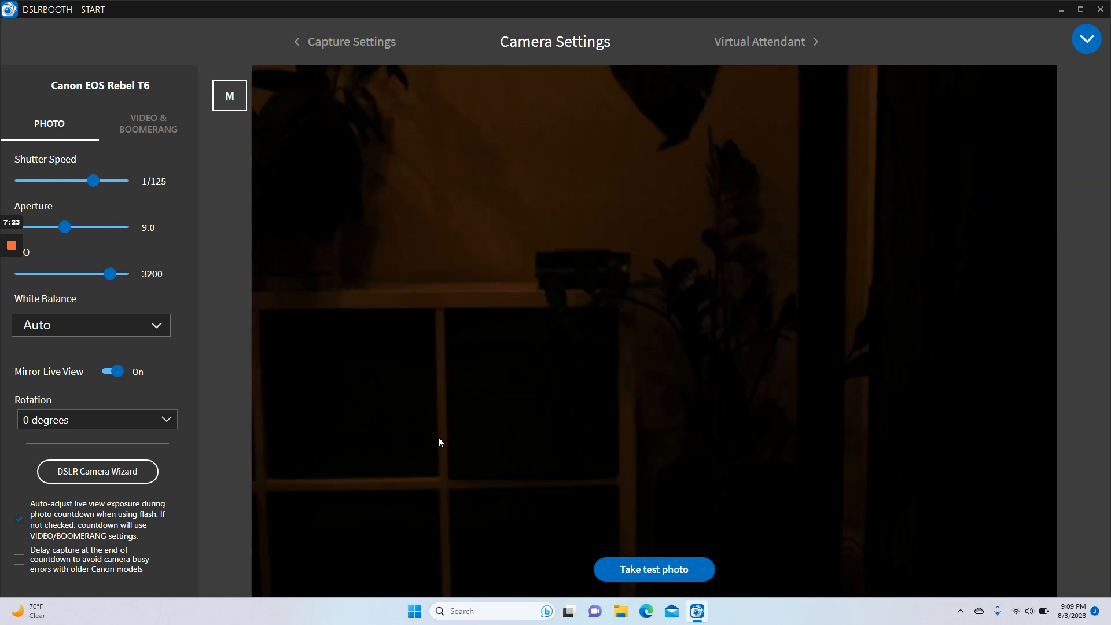
click(122, 276)
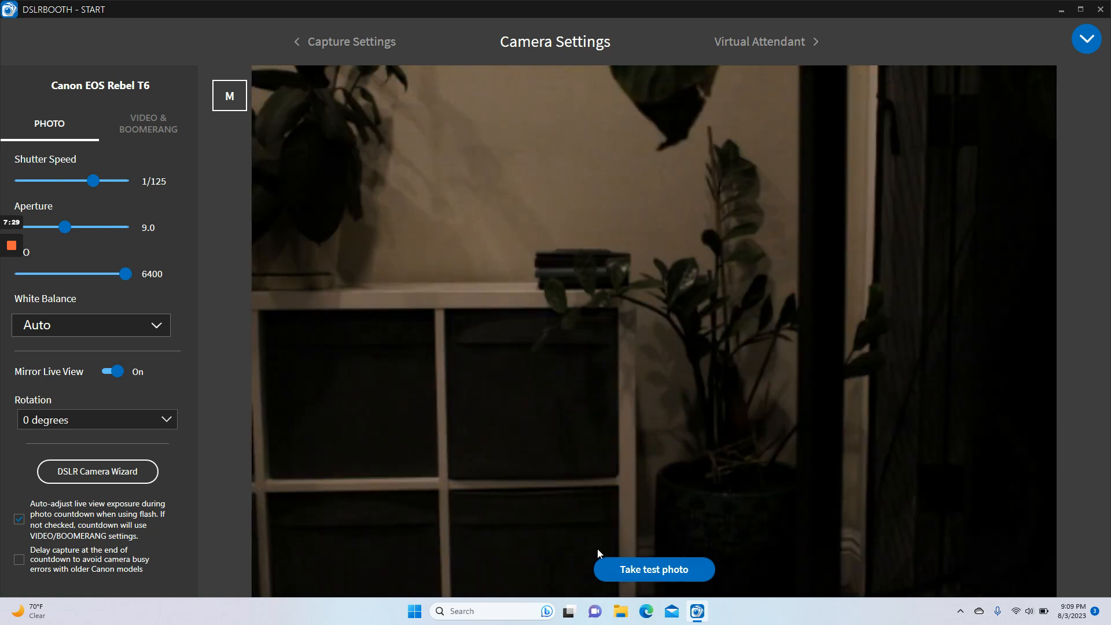
- Set the photo ISO to 3200 and open the Virtual Attendant settings
click(99, 273)
click(1086, 39)
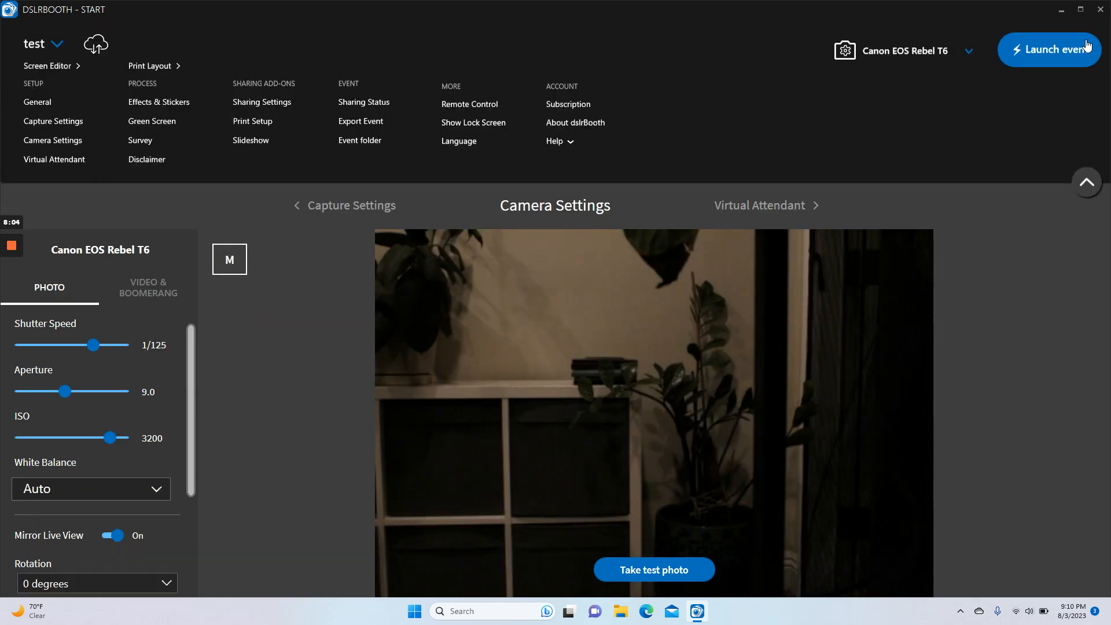
click(68, 160)
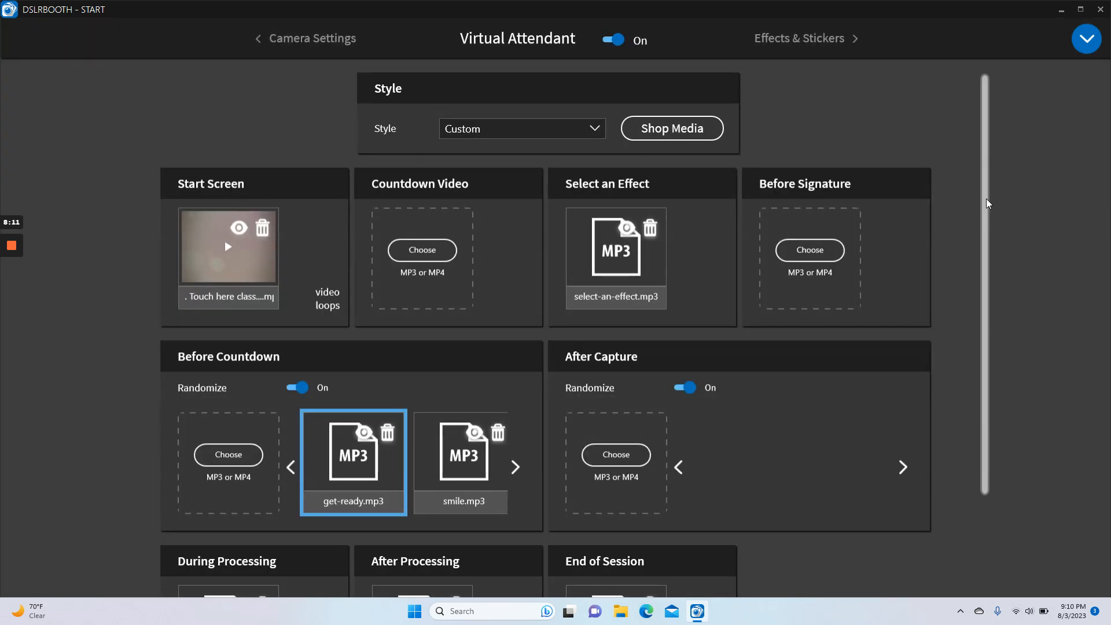
- Review the available attendant styles and the media slots for each session stage, and preview the Start Screen video
scroll(988, 204, down, 1)
scroll(988, 205, up, 1)
click(585, 131)
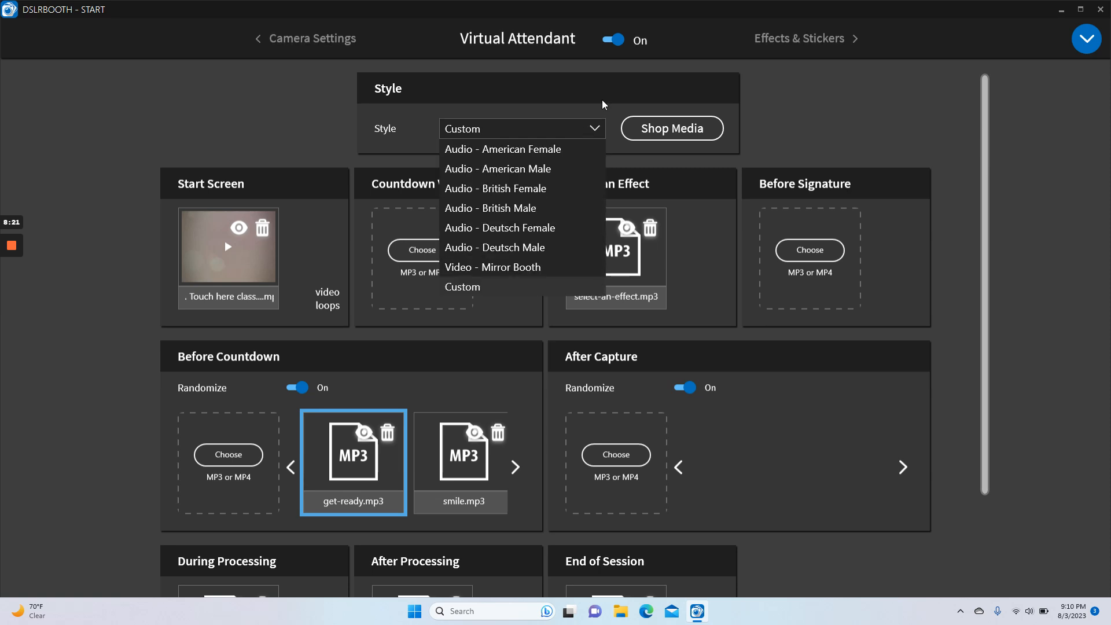
click(604, 108)
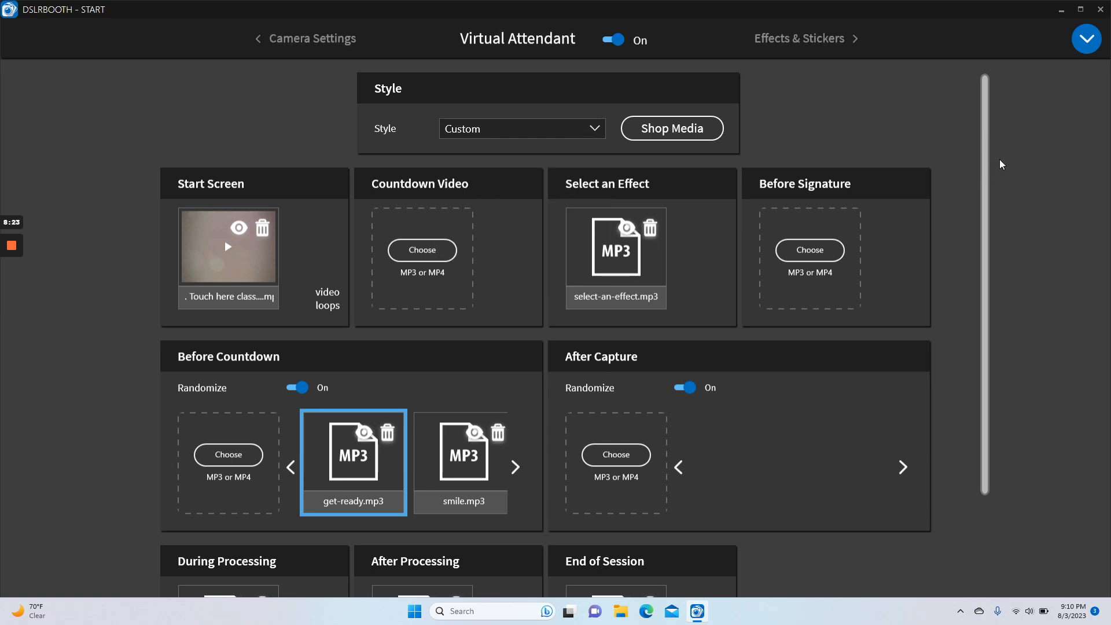
scroll(989, 173, down, 1)
scroll(986, 170, up, 1)
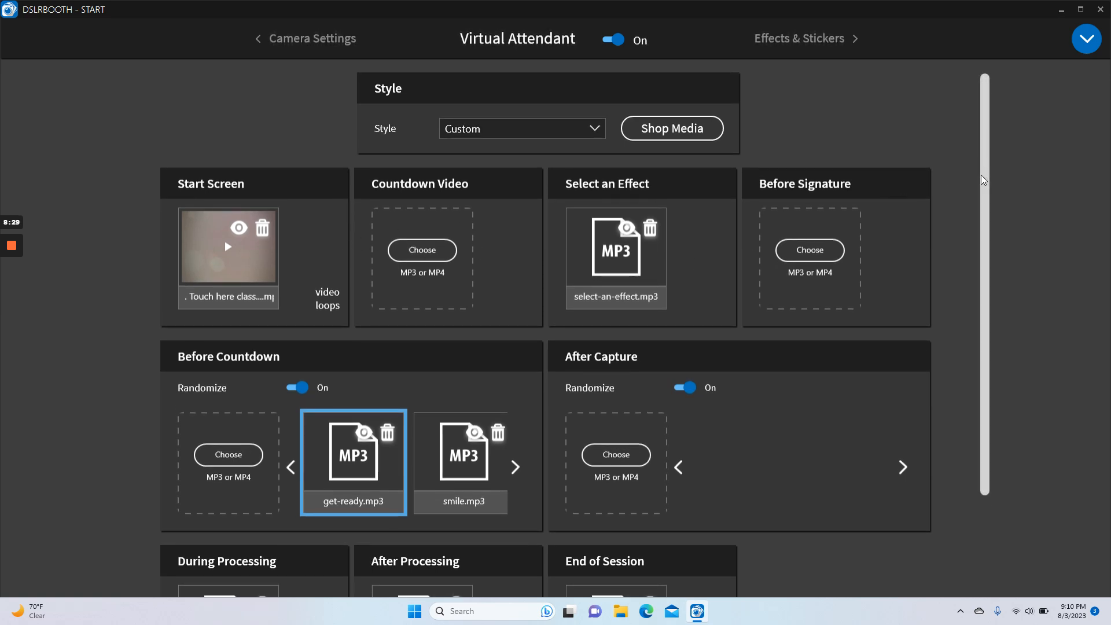
scroll(988, 301, down, 4)
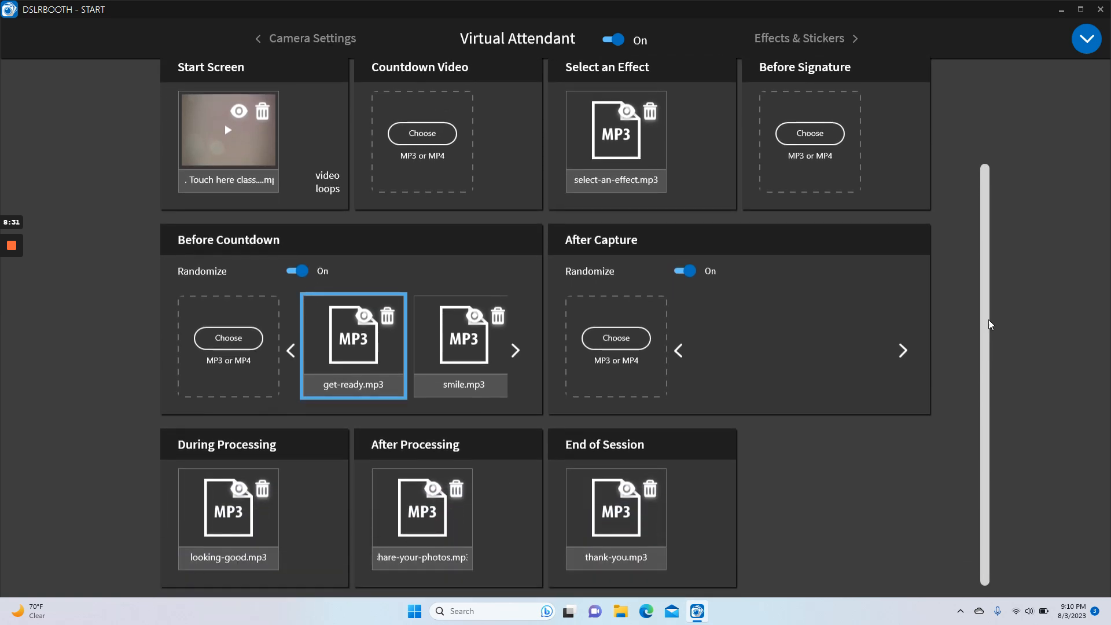
scroll(990, 324, up, 4)
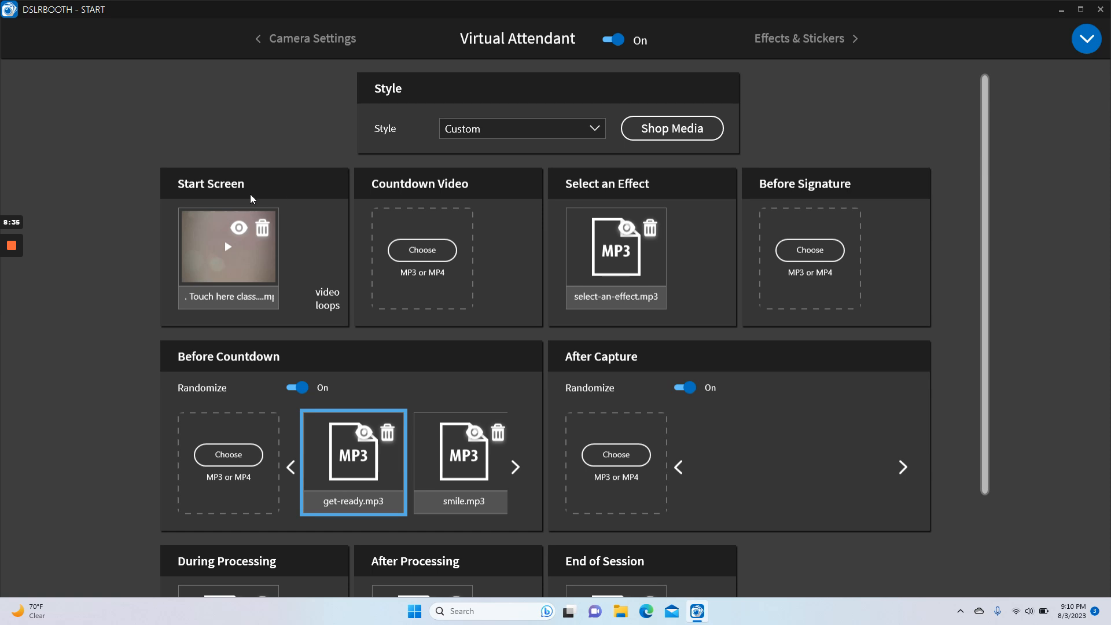
click(227, 245)
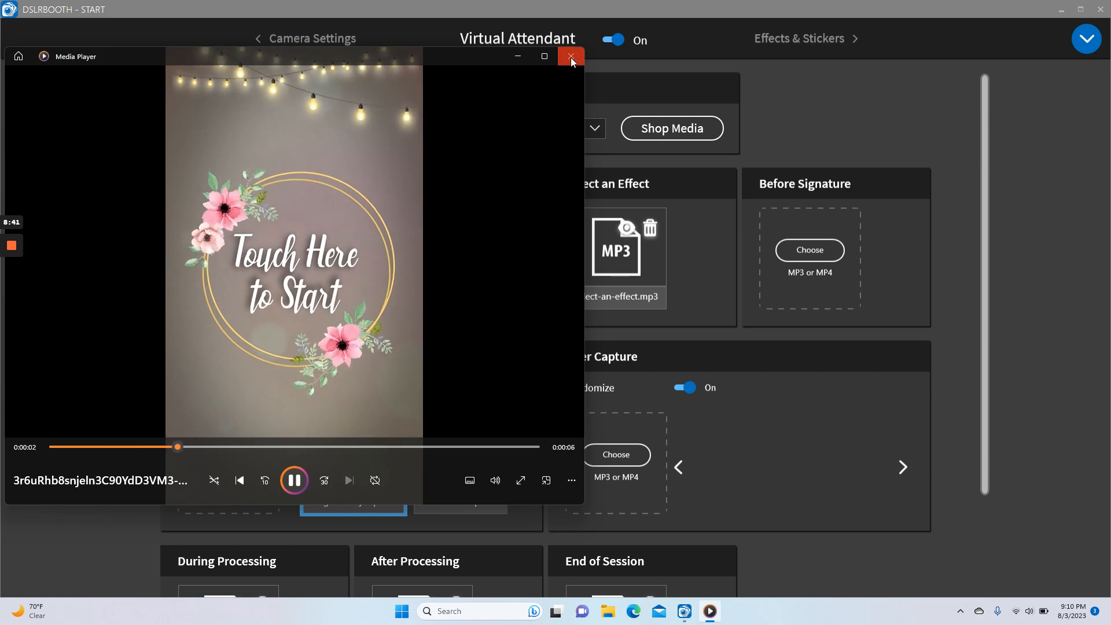
click(571, 56)
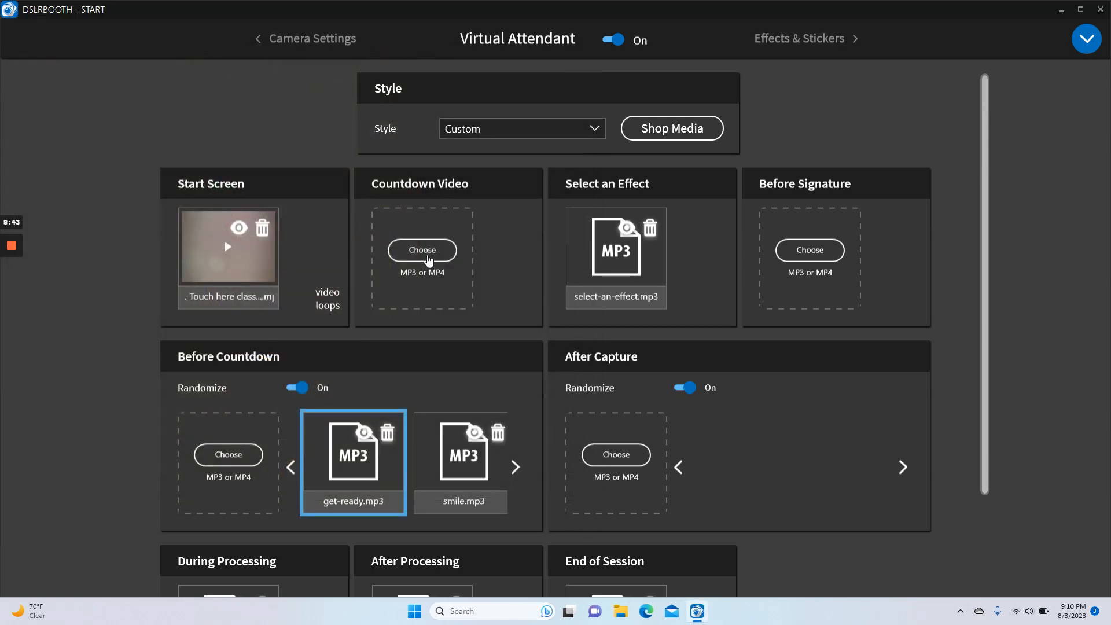
- Preview 04.Countdown_classic.mp4 in the media library and assign it as the Countdown Video
click(428, 254)
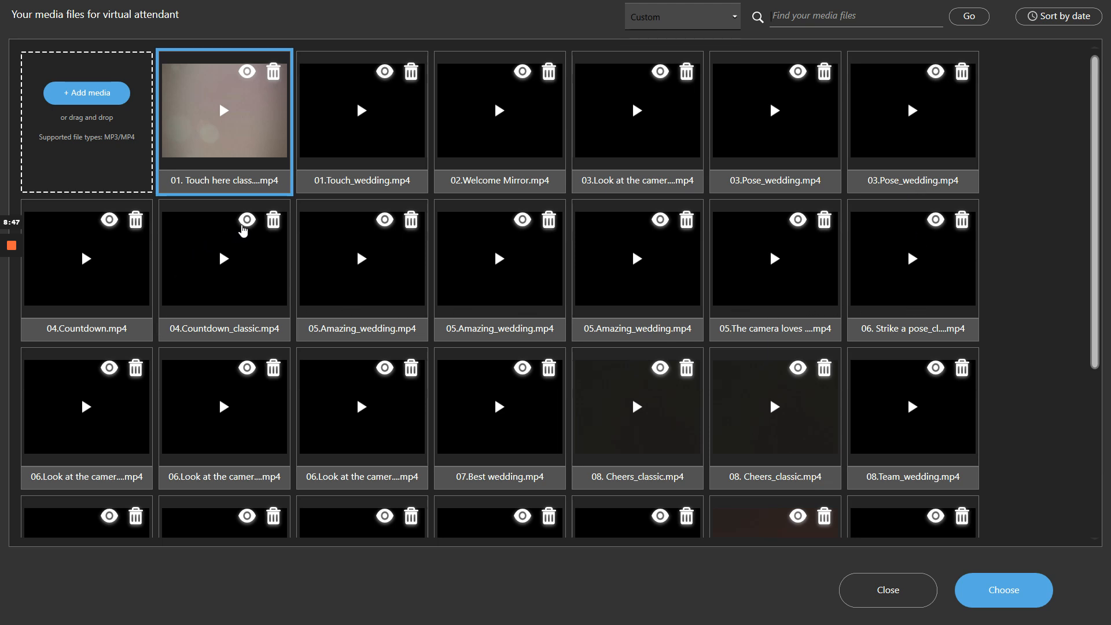
click(242, 227)
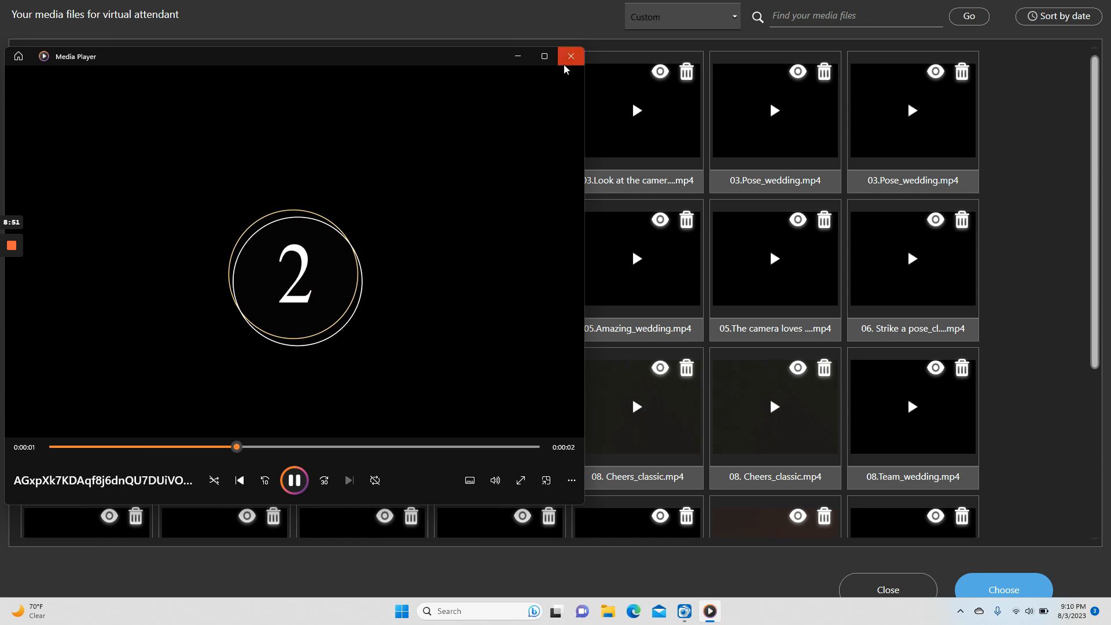
click(571, 56)
click(268, 274)
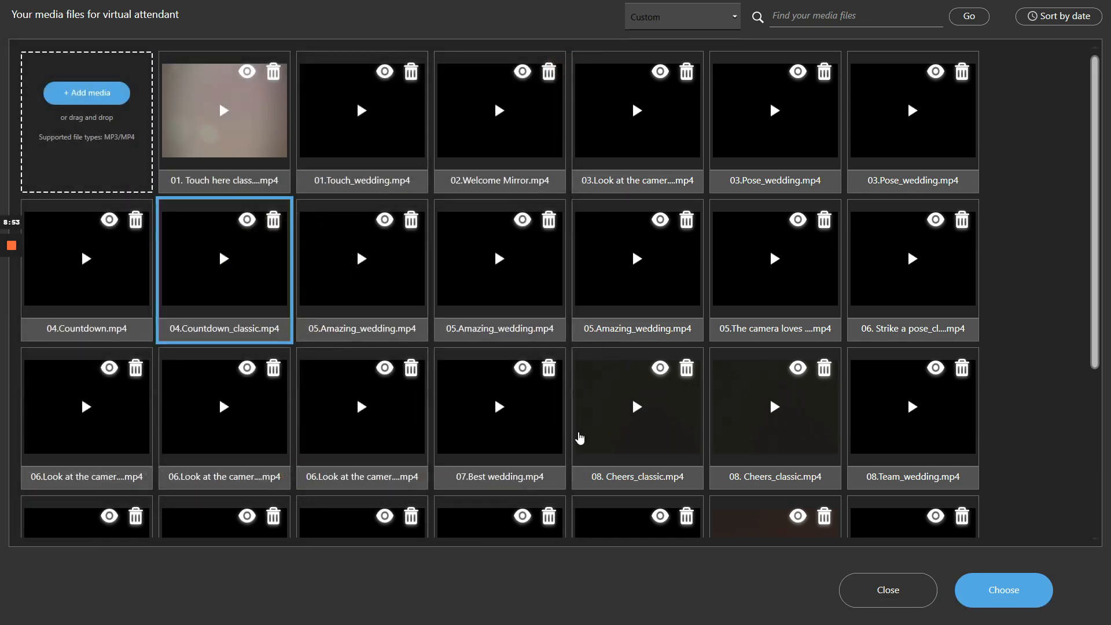
click(990, 591)
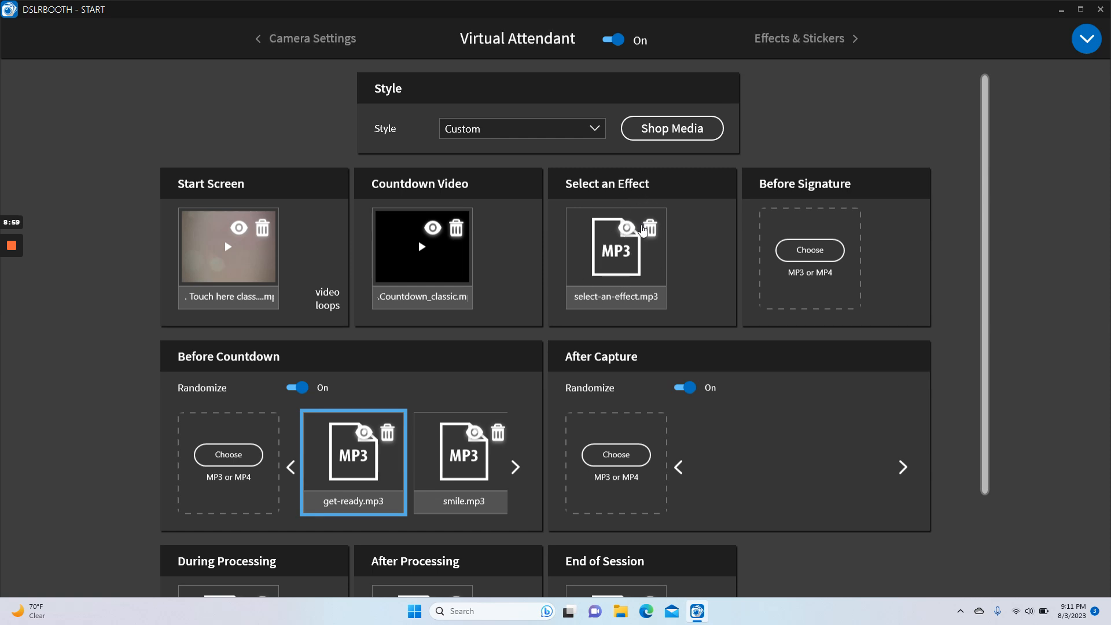
- Preview the Select an Effect audio, and preview and assign 13.Sign_classic.mp4 as the Before Signature video
click(630, 231)
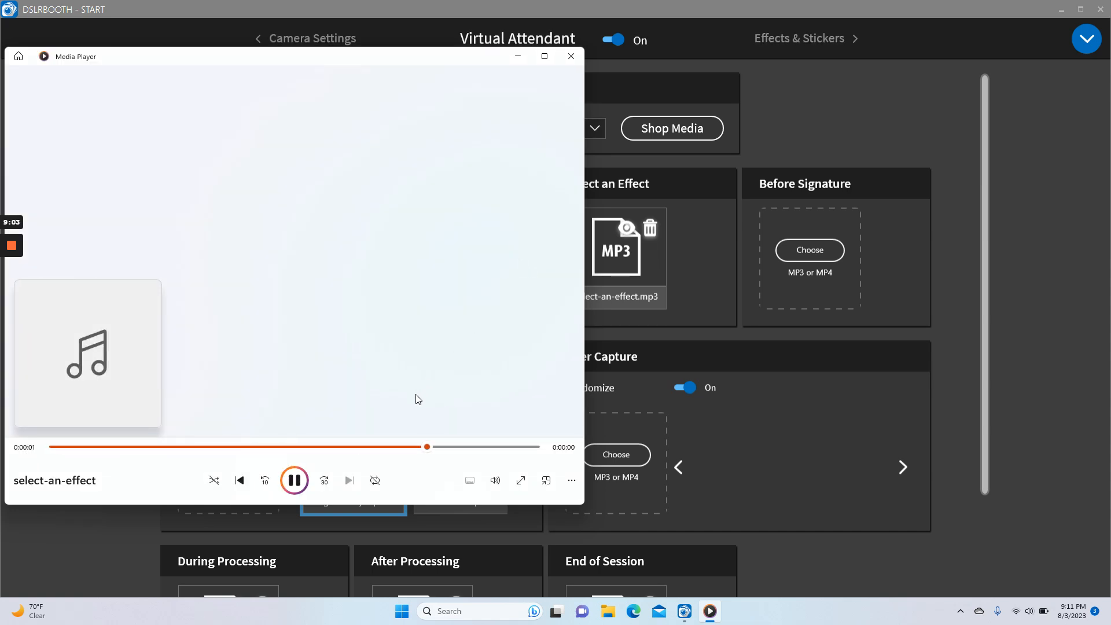
click(571, 56)
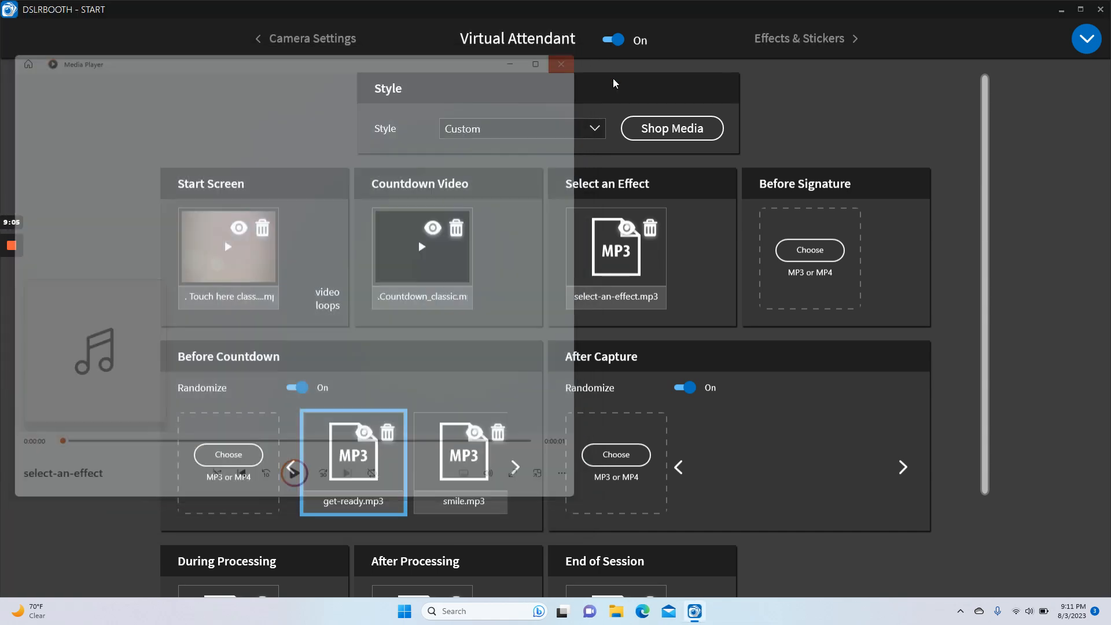
click(818, 253)
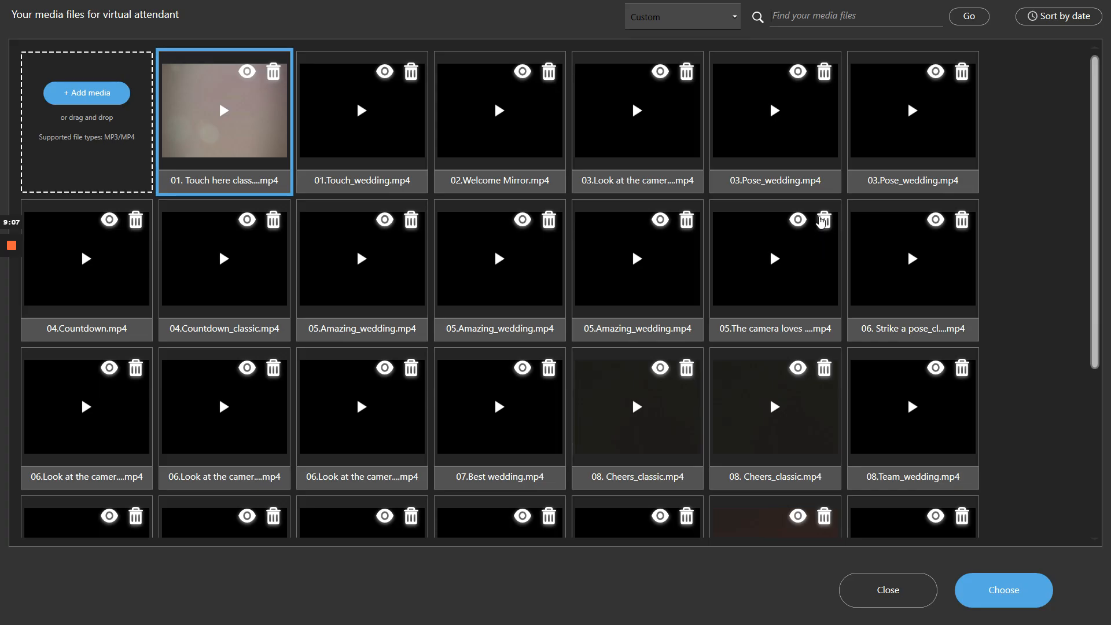
scroll(825, 350, down, 4)
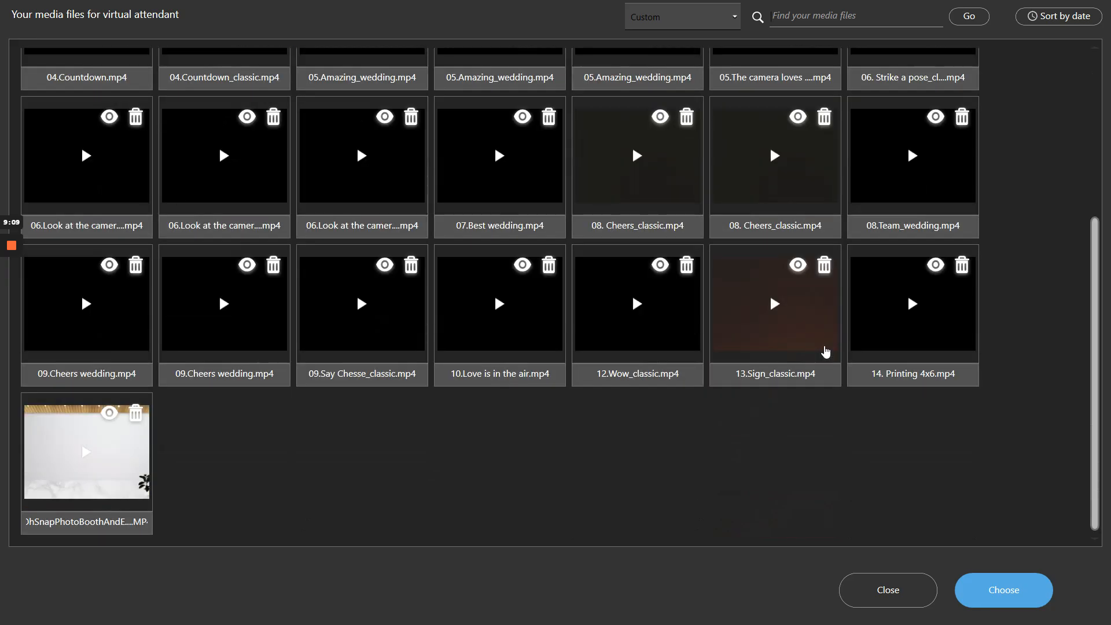
click(798, 265)
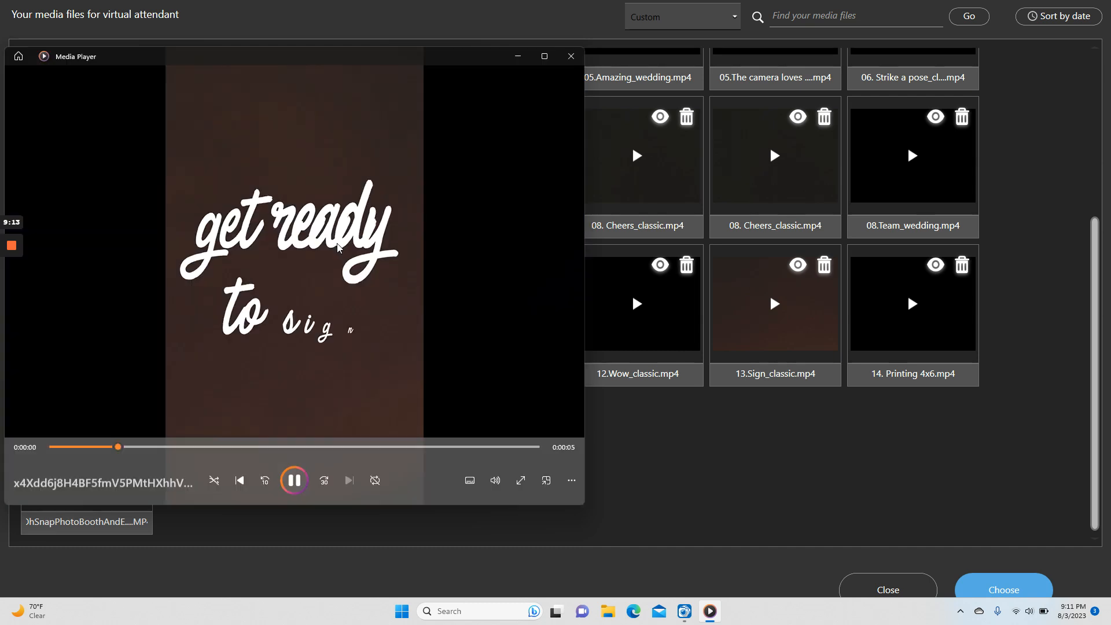
click(570, 56)
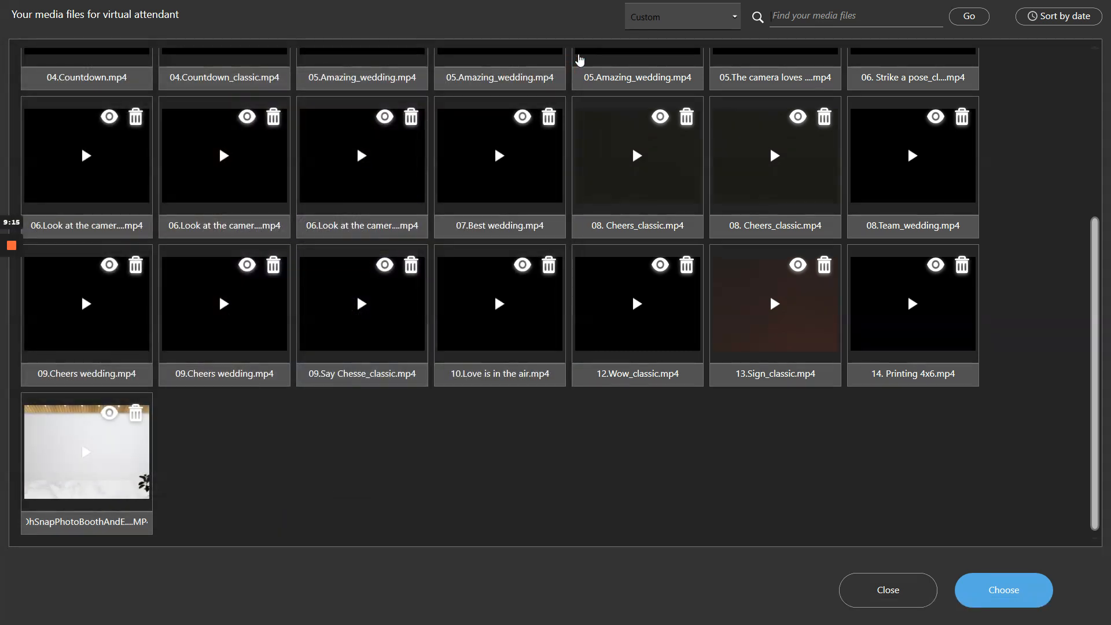
click(801, 283)
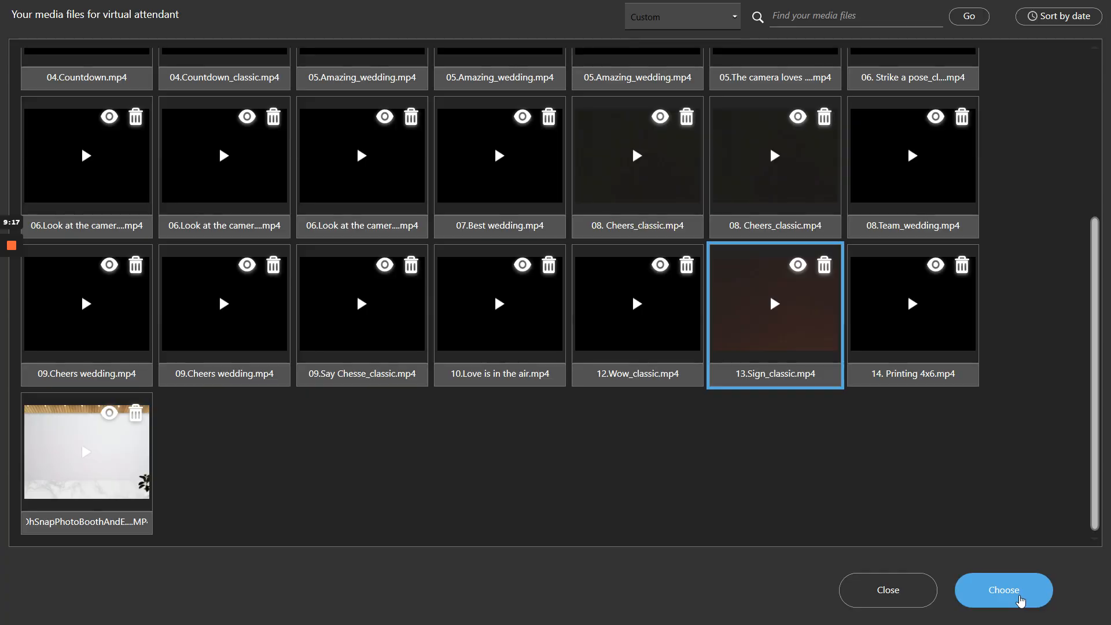
click(1020, 596)
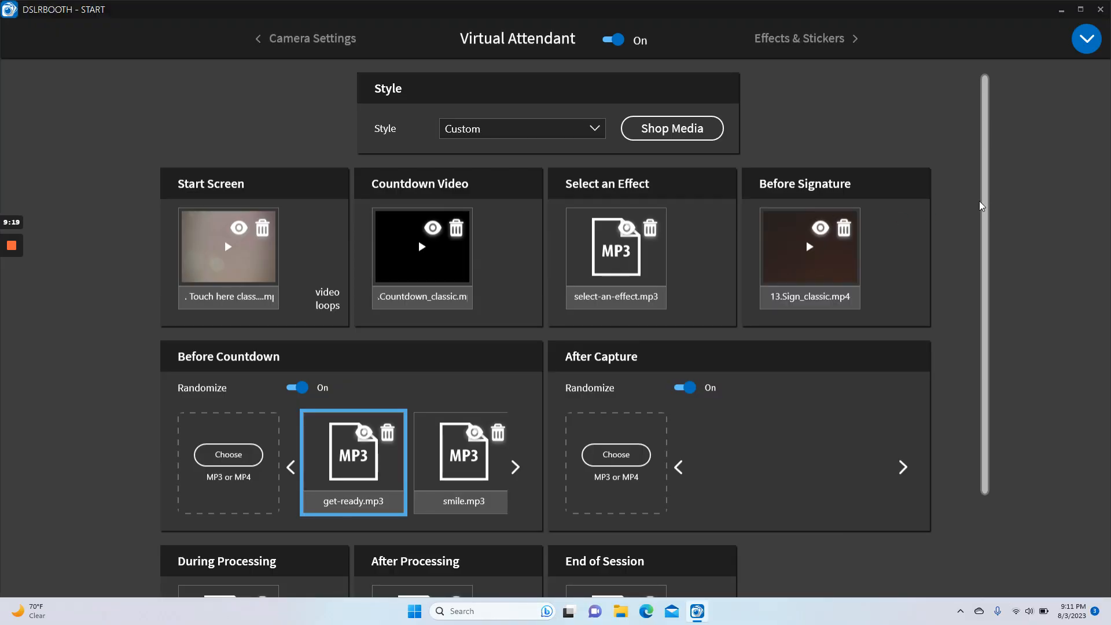
- Remove all audio clips from Before Countdown, including get-ready.mp3, smile.mp3 and say-cheese.mp3
scroll(767, 348, down, 3)
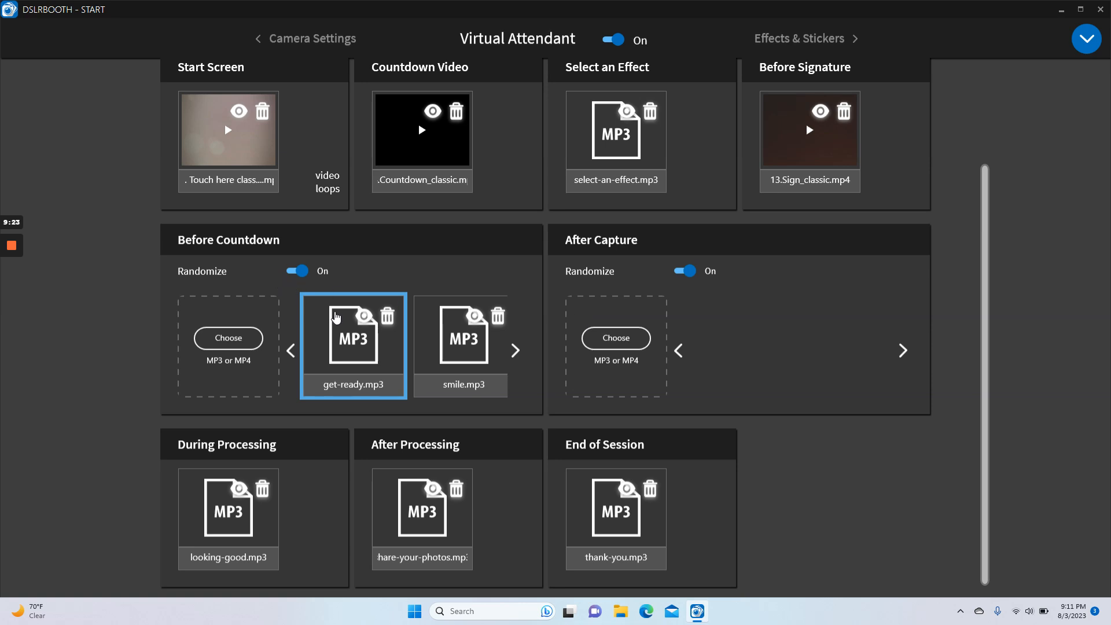
click(389, 317)
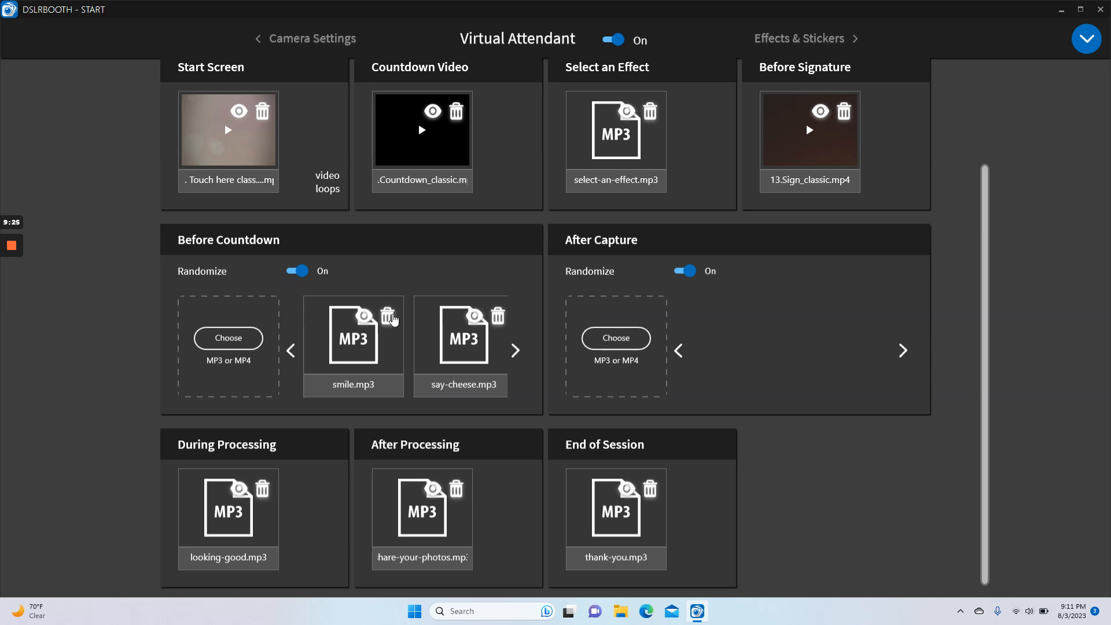
click(388, 316)
click(387, 317)
click(387, 316)
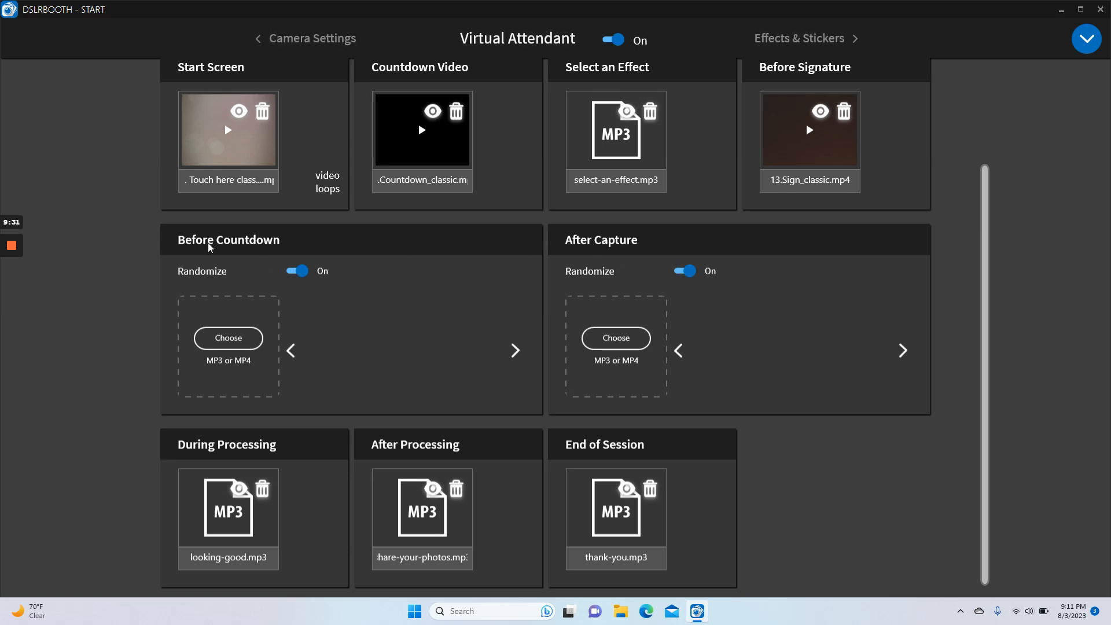
- Preview the first "06.Look at the camera" video with the camera illustration and add it to Before Countdown
click(250, 341)
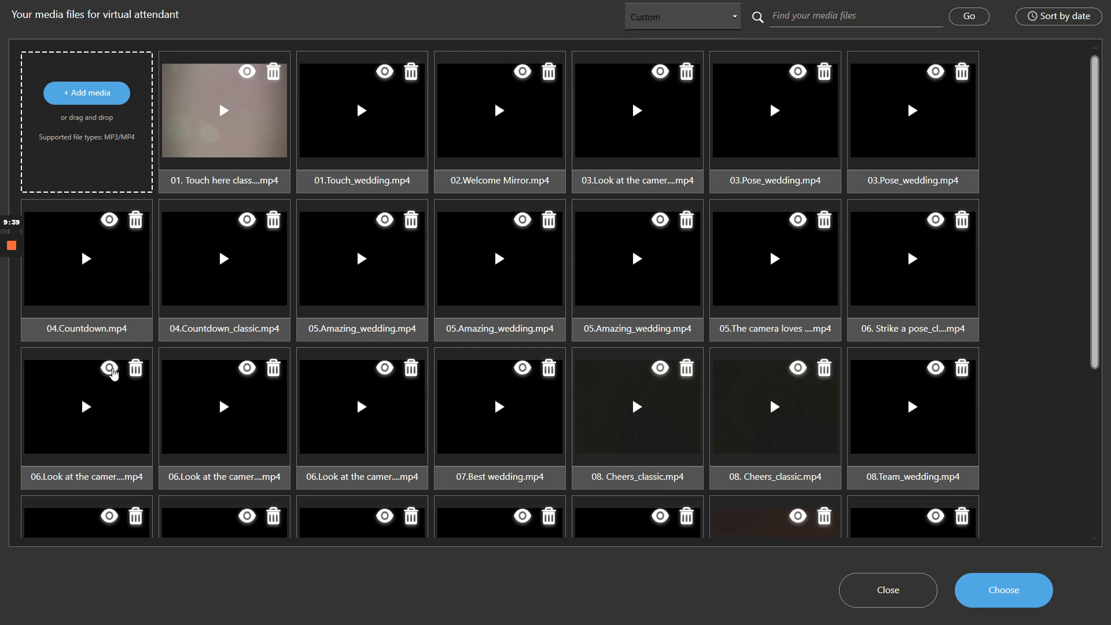
click(110, 369)
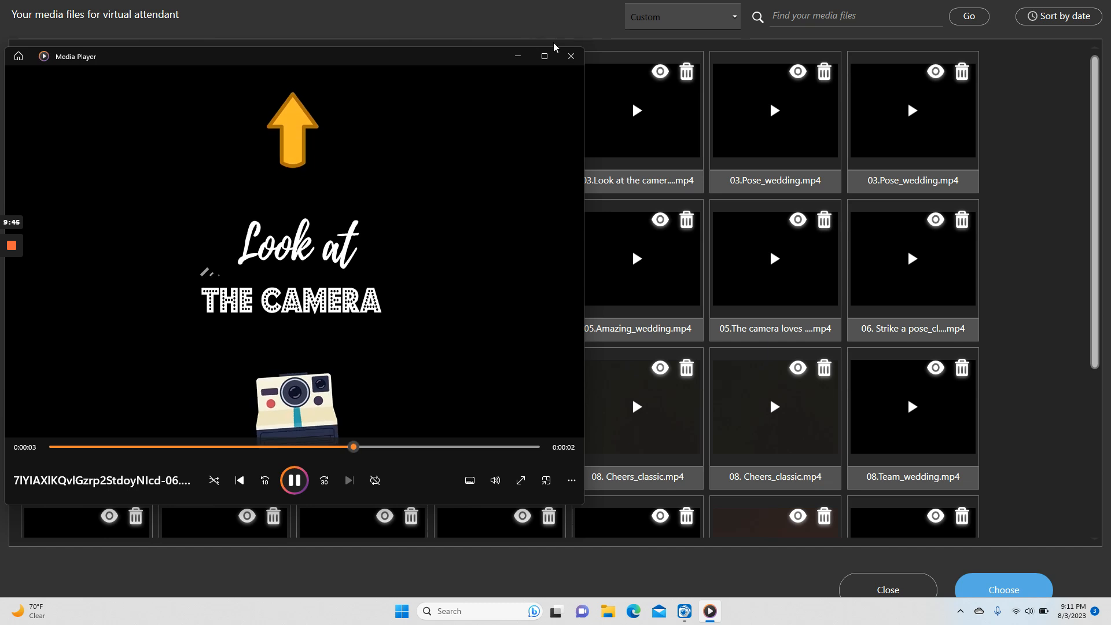
click(568, 62)
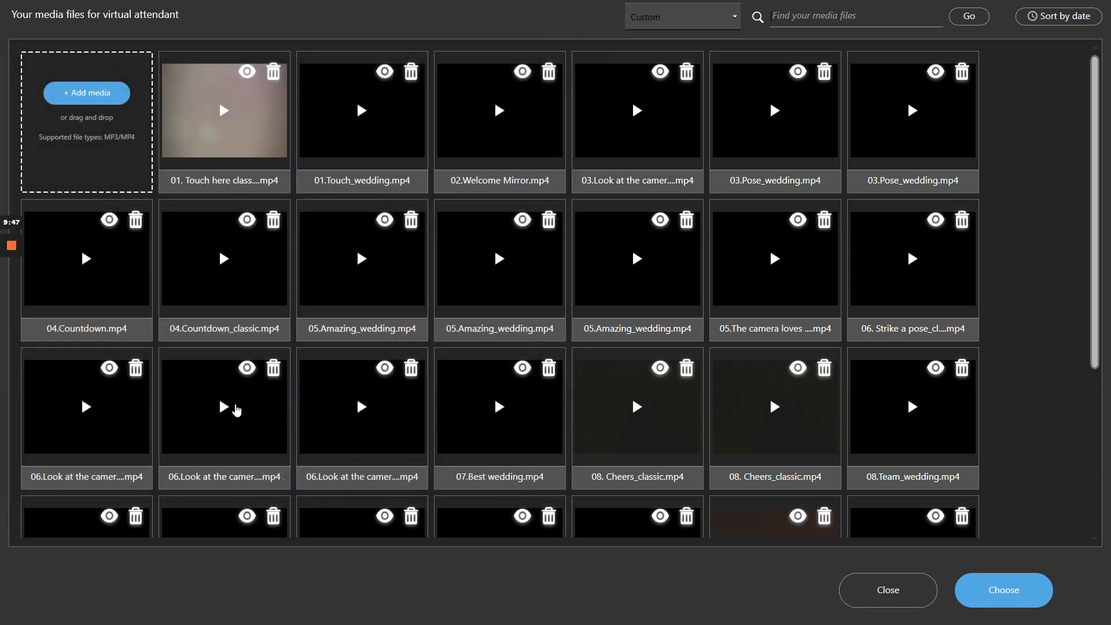
click(100, 403)
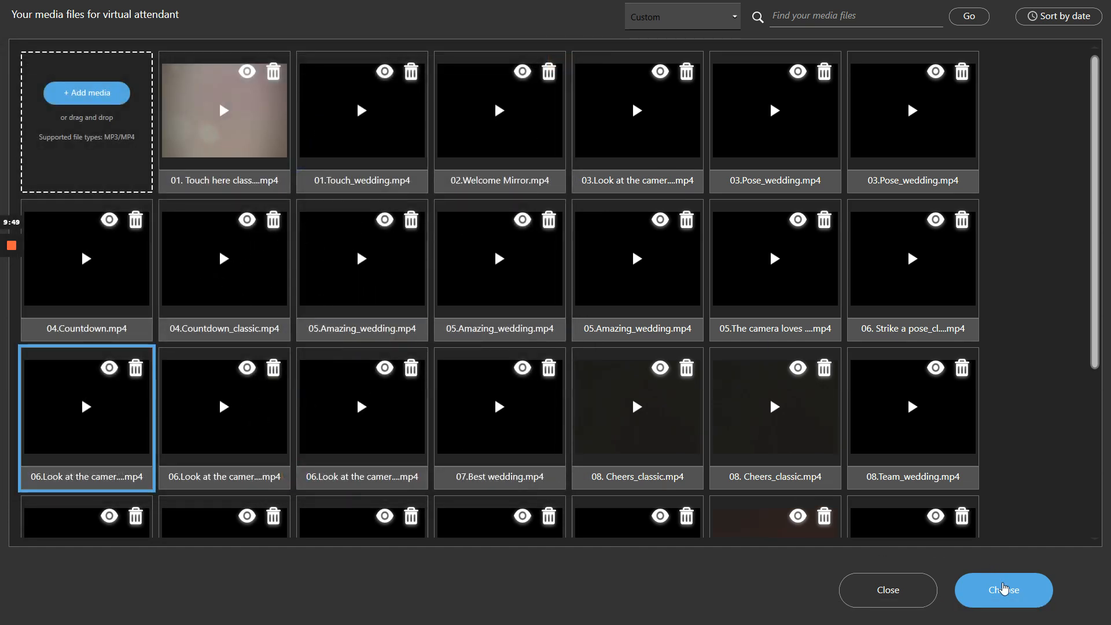
click(1003, 588)
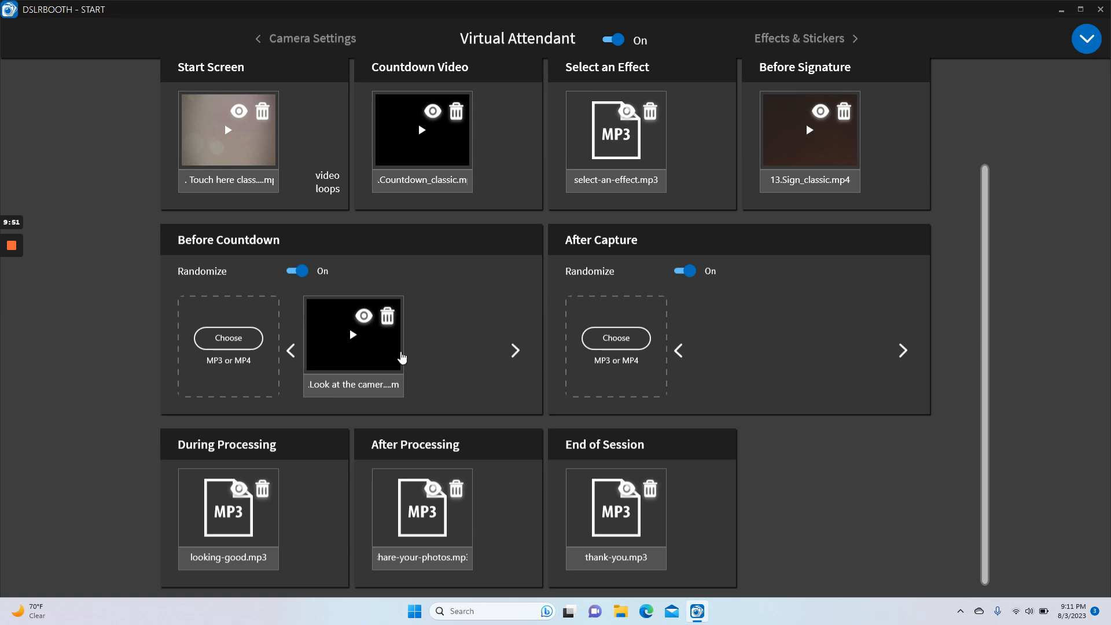
- Preview the "06. Strike a pose" video and add it as a second Before Countdown clip
click(238, 340)
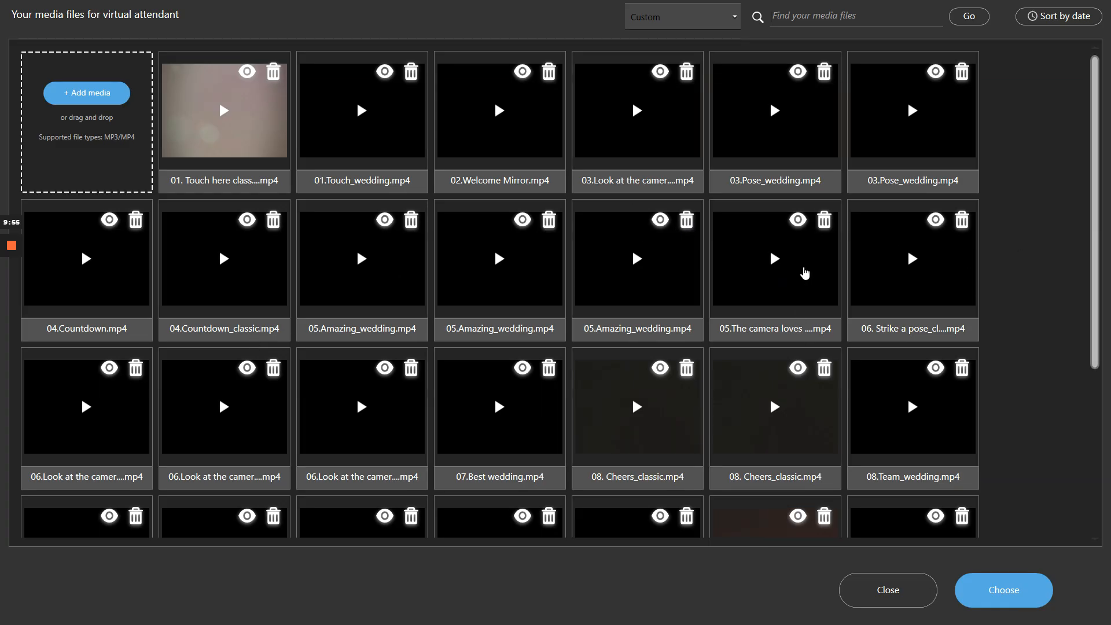
click(928, 221)
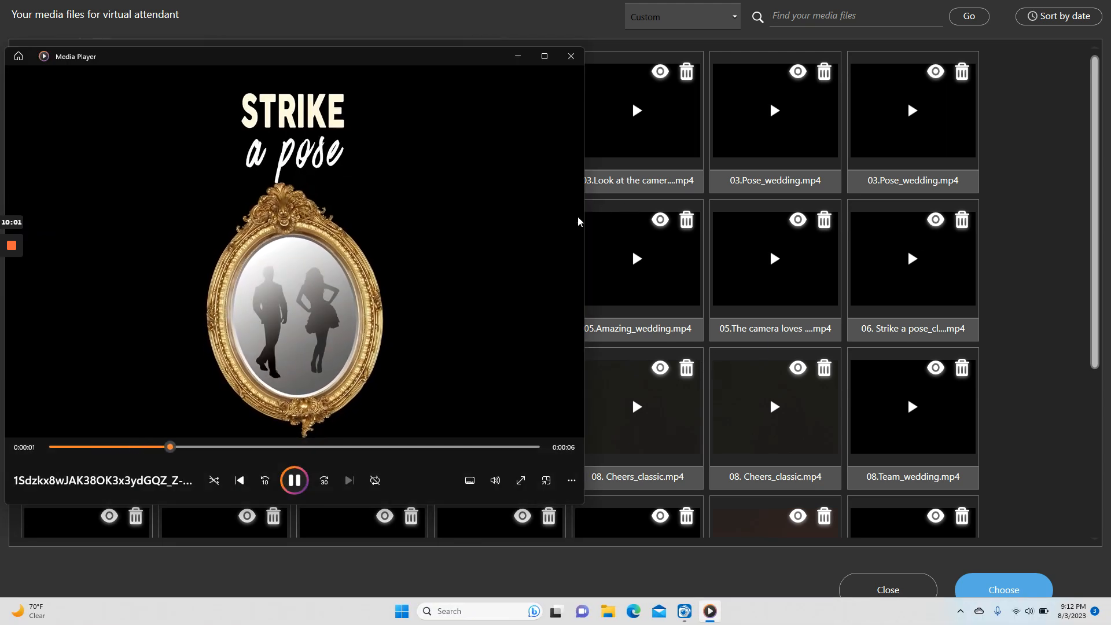
click(571, 56)
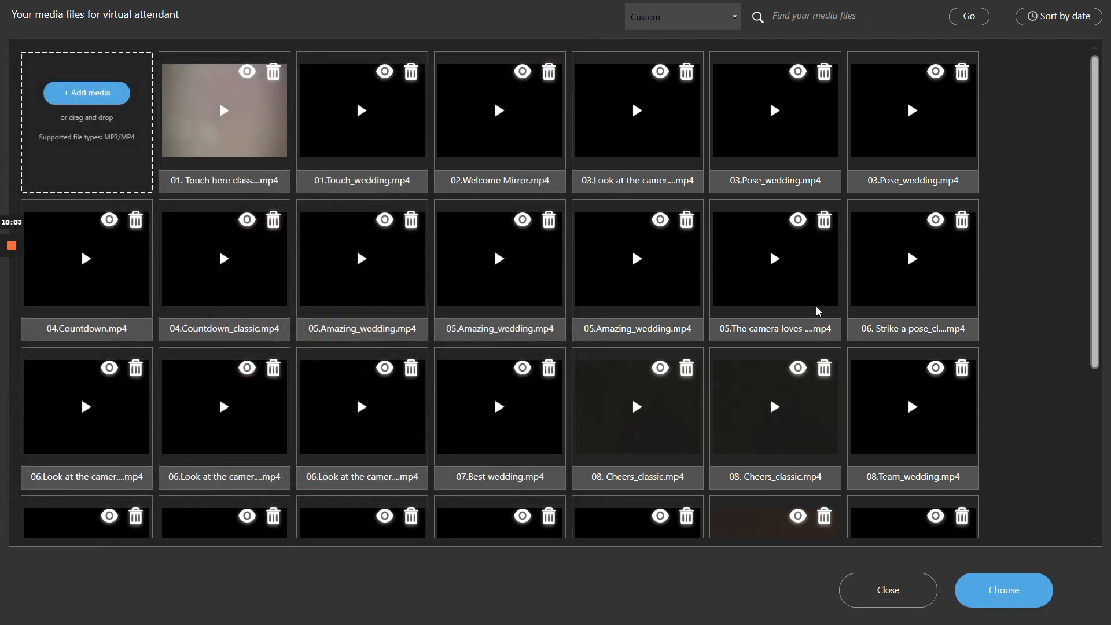
click(885, 289)
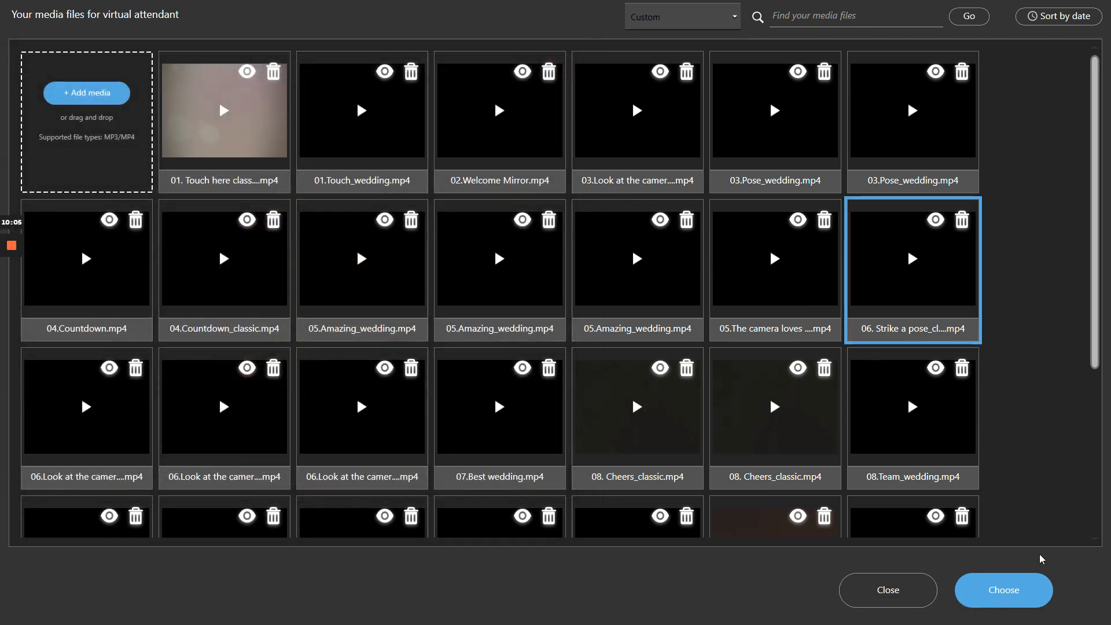
click(1014, 581)
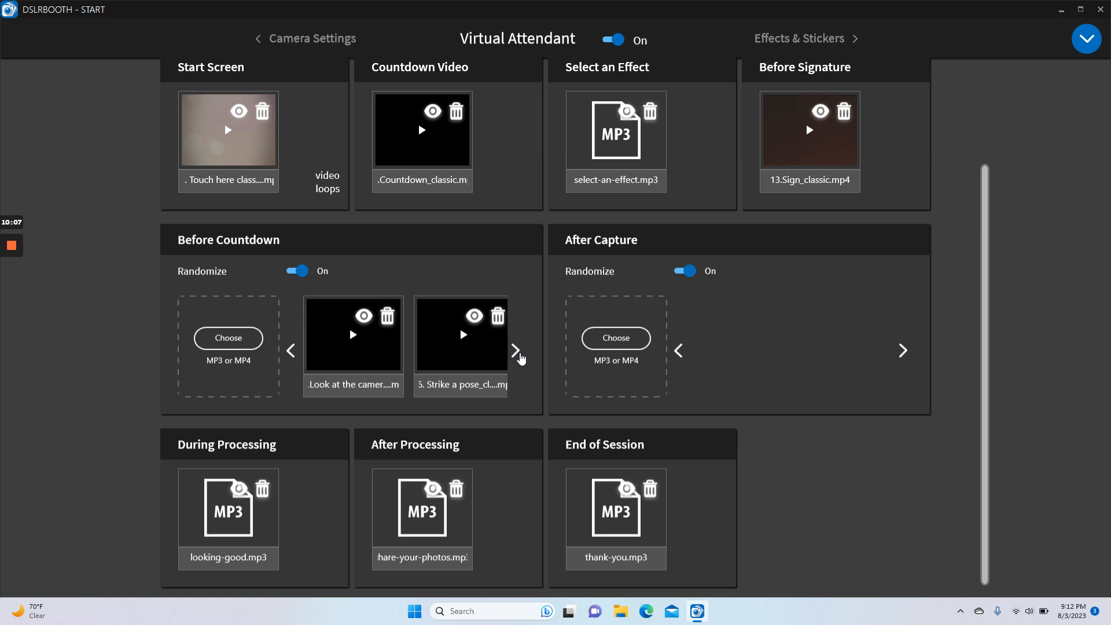
click(519, 355)
click(520, 354)
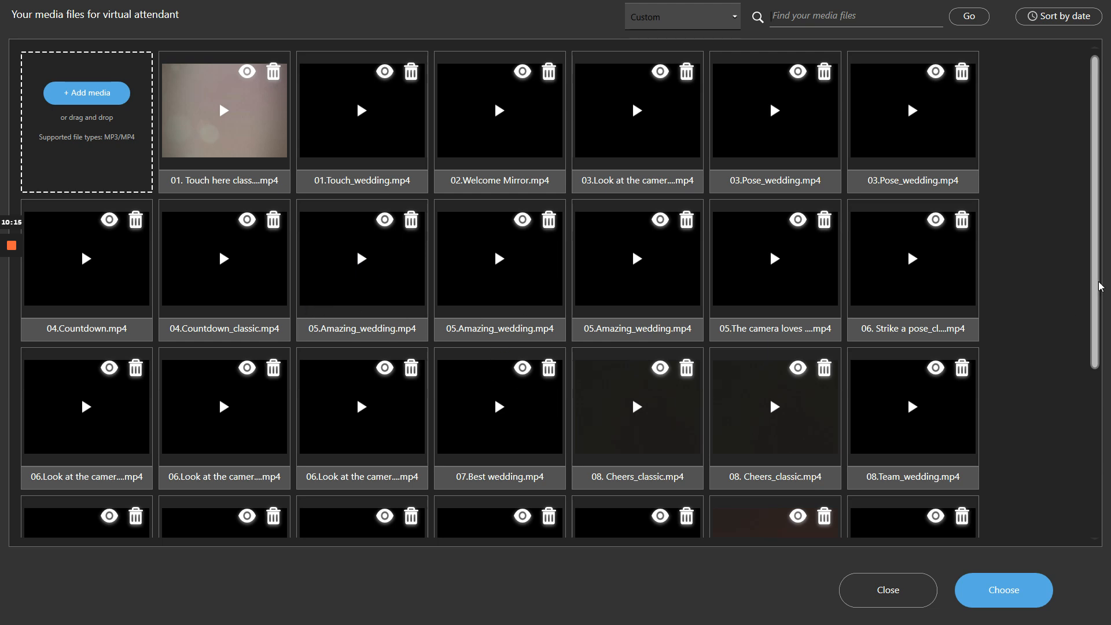
- Preview the 12.Wow_classic.mp4 video in the virtual attendant media library and leave the library without adding another clip
drag(1100, 286, 1087, 391)
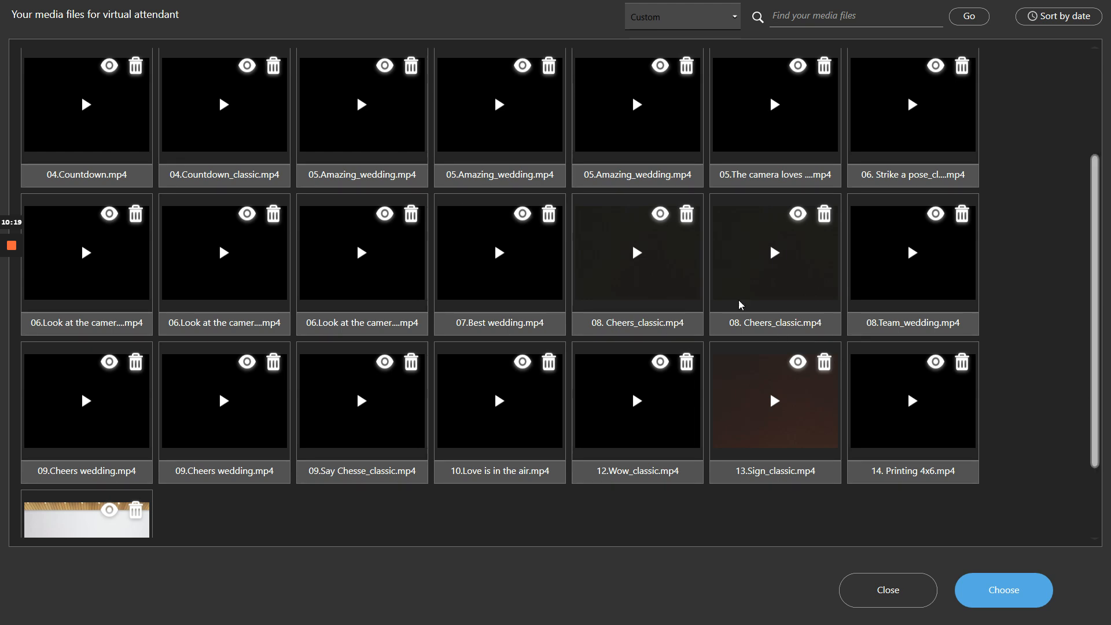
click(661, 362)
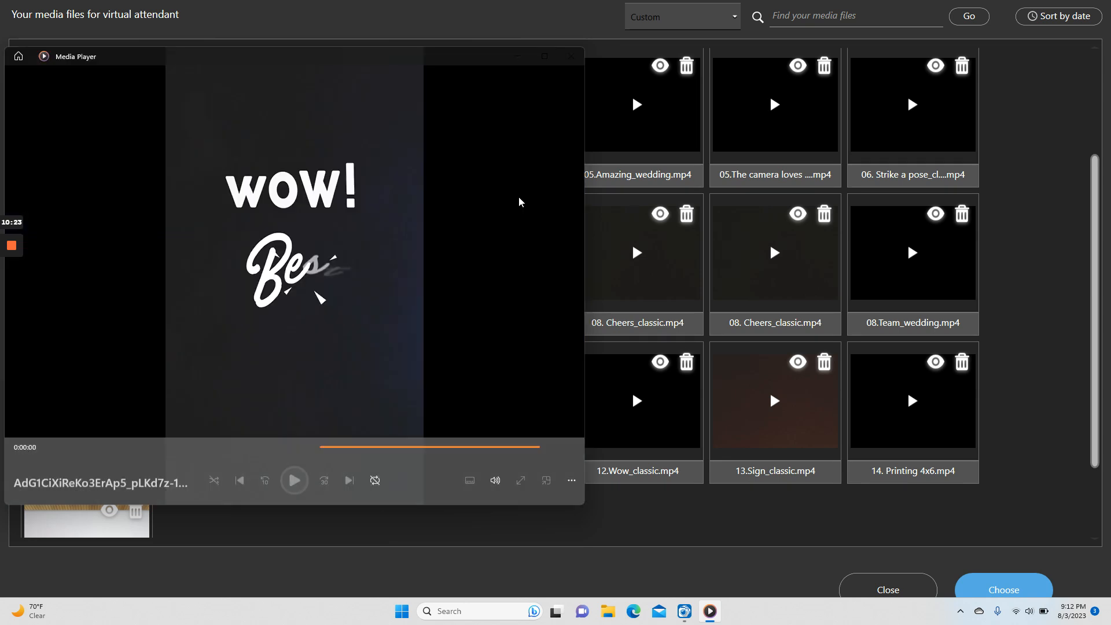
click(571, 56)
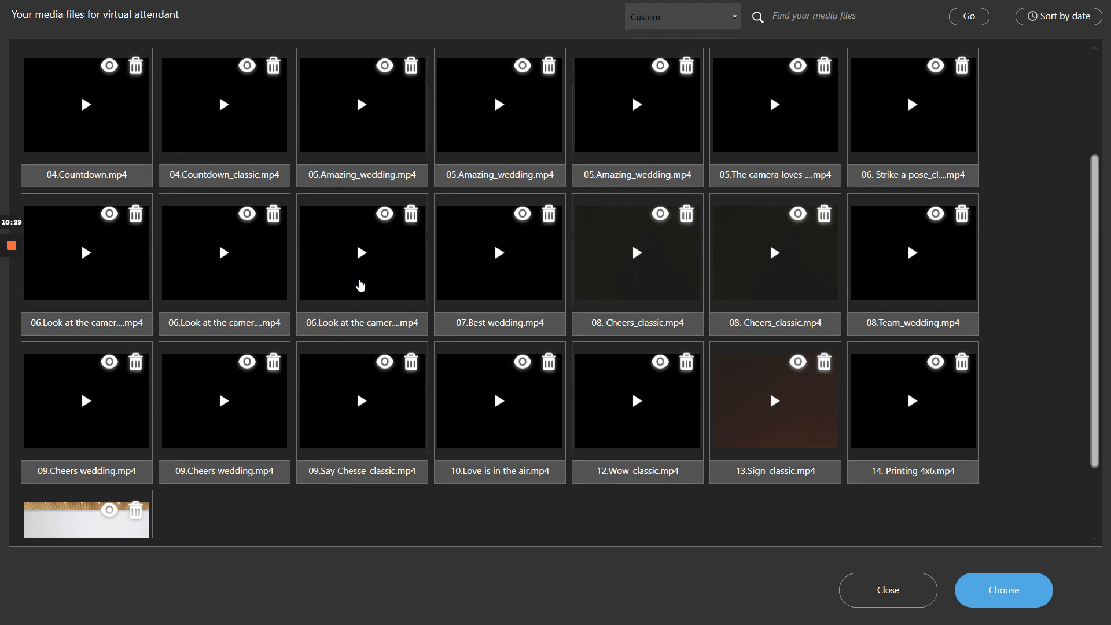
click(523, 282)
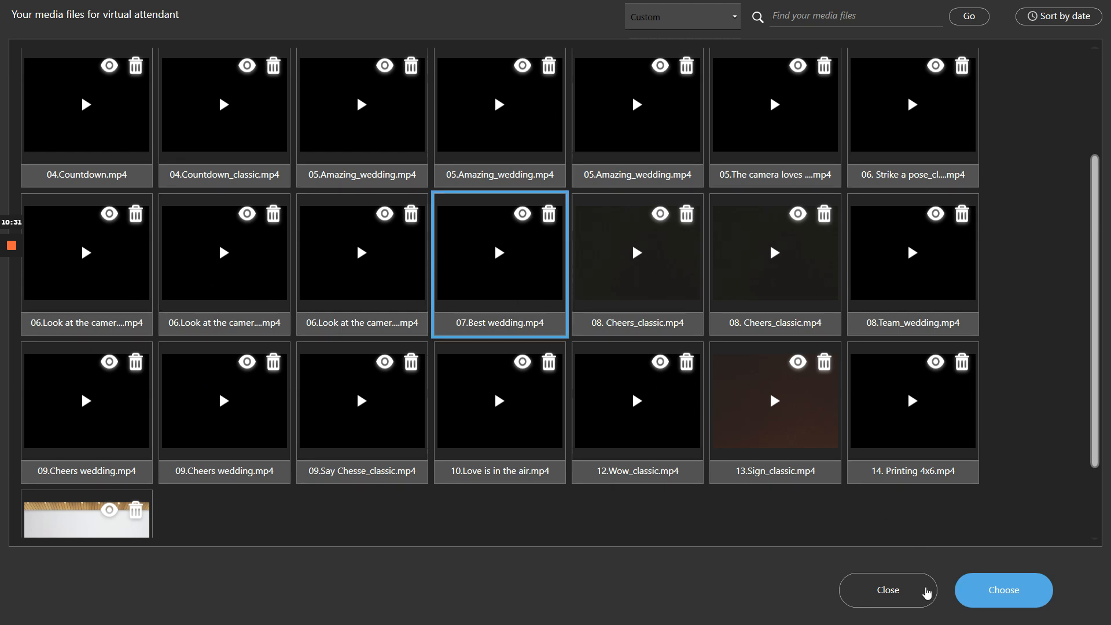
click(905, 595)
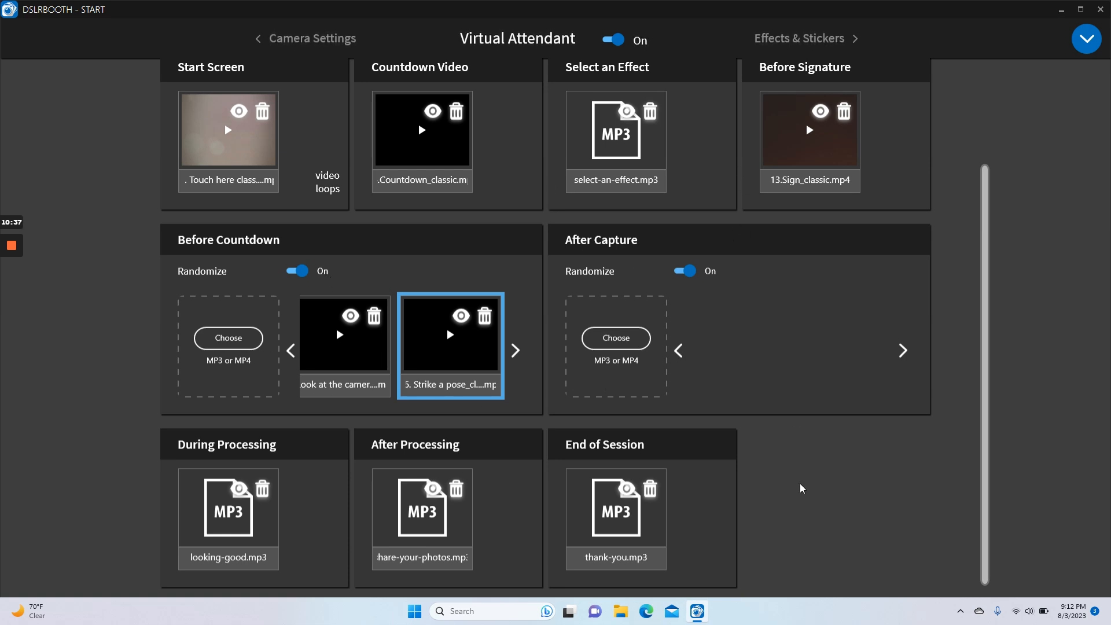
drag(986, 345, 979, 194)
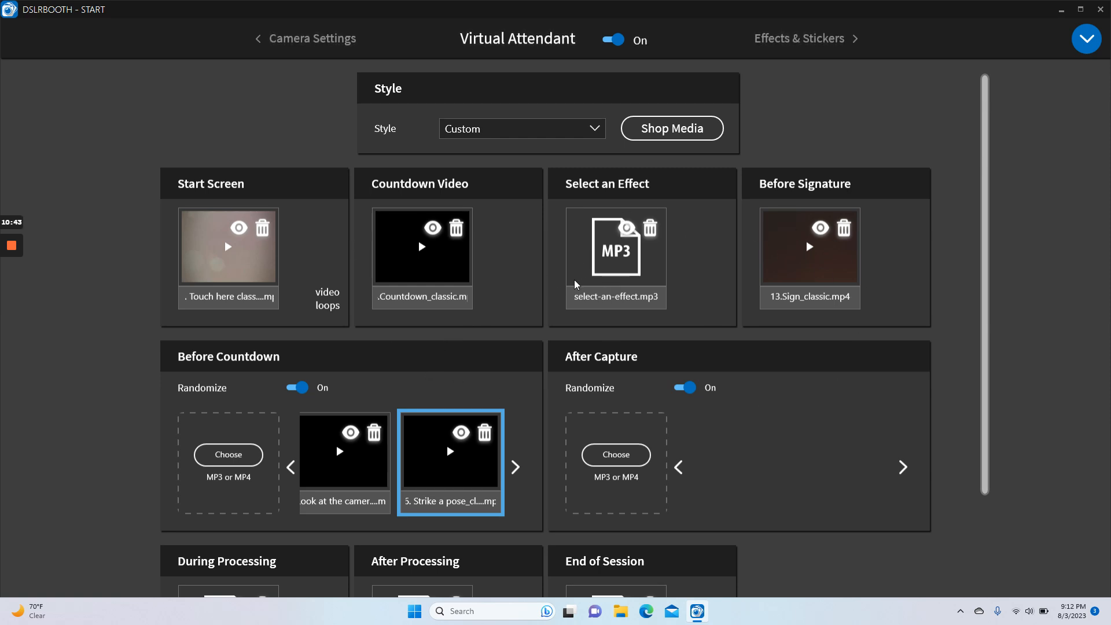
drag(984, 188, 983, 138)
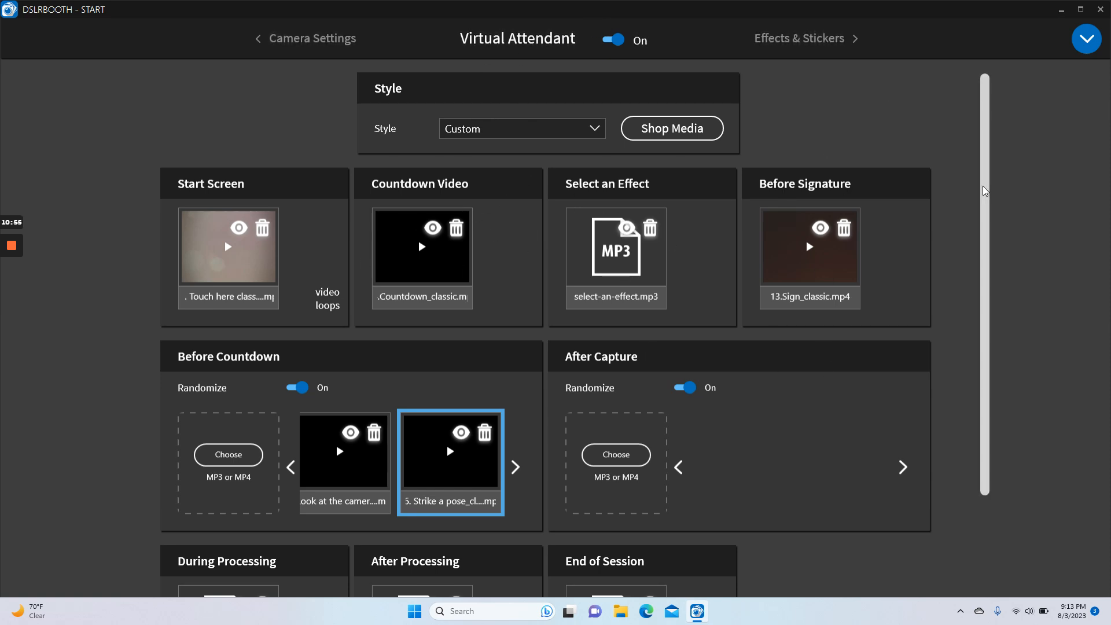
scroll(978, 206, down, 3)
scroll(973, 289, up, 2)
scroll(977, 164, up, 1)
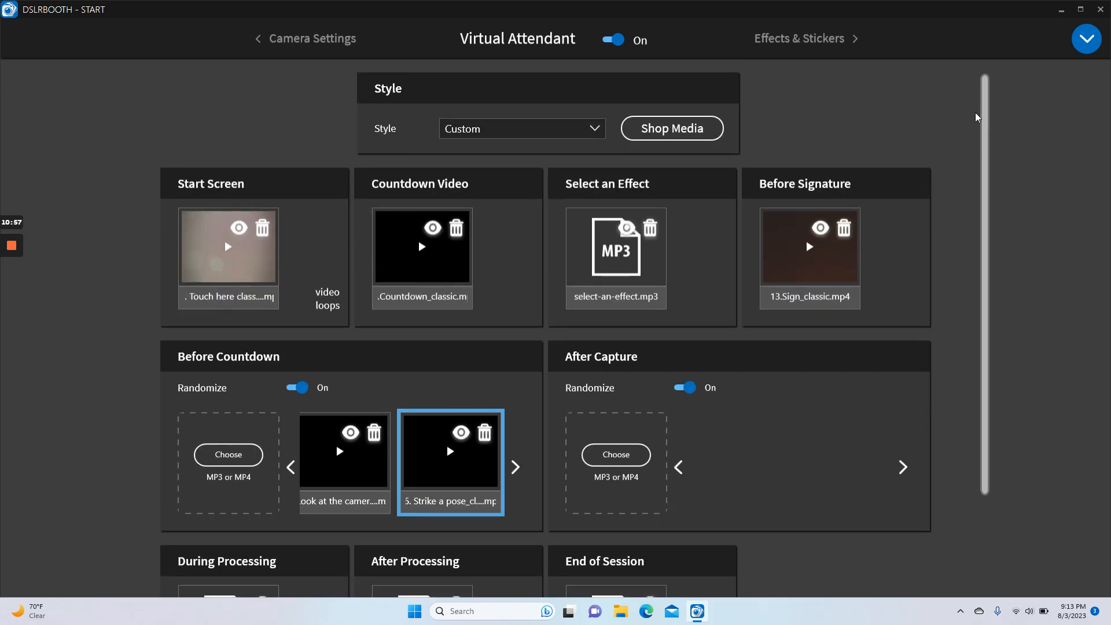